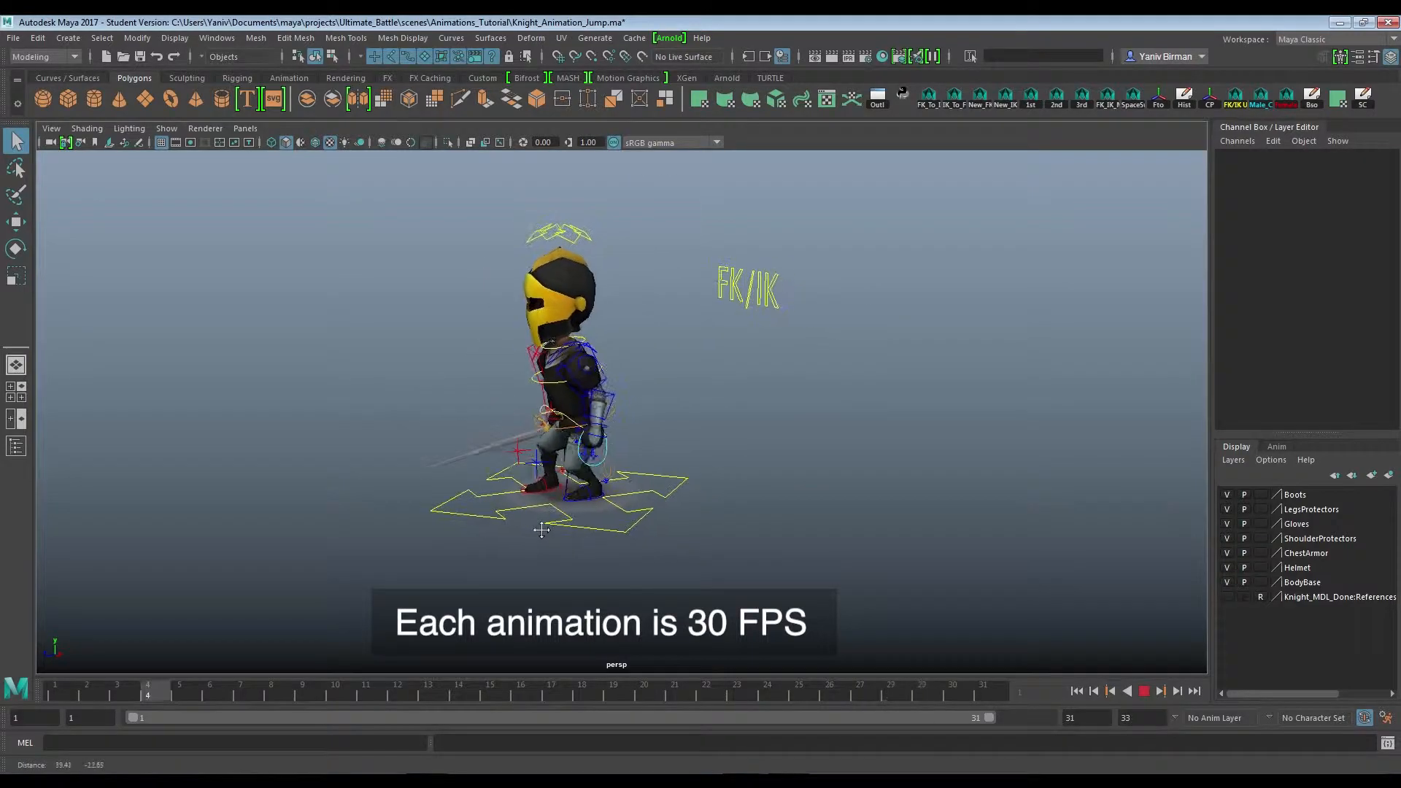
alt+middle_drag(629, 584, 664, 636)
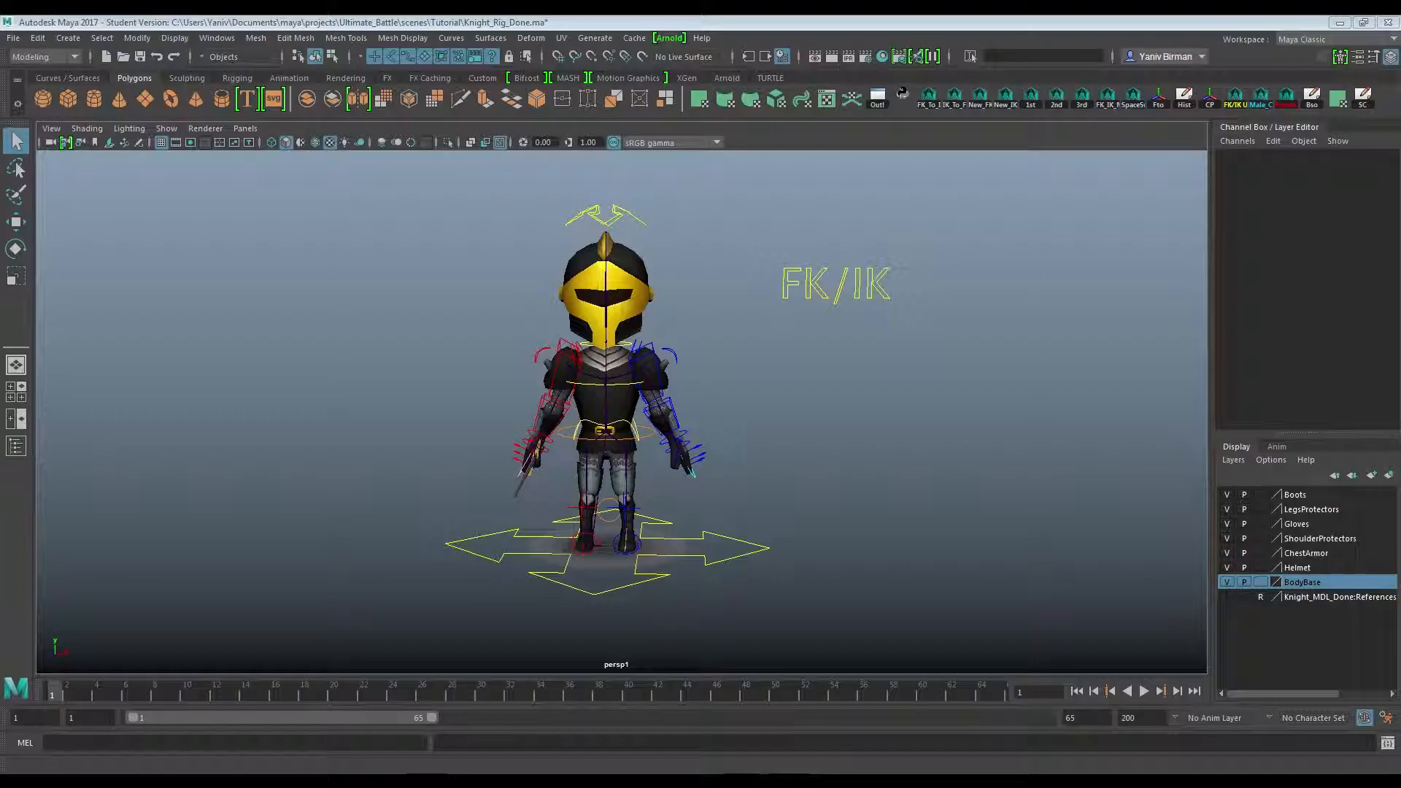
Save the rig scene as a new file named Knight_Rig_Done_Export.ma in the Tutorial scenes folder
click(14, 37)
click(60, 112)
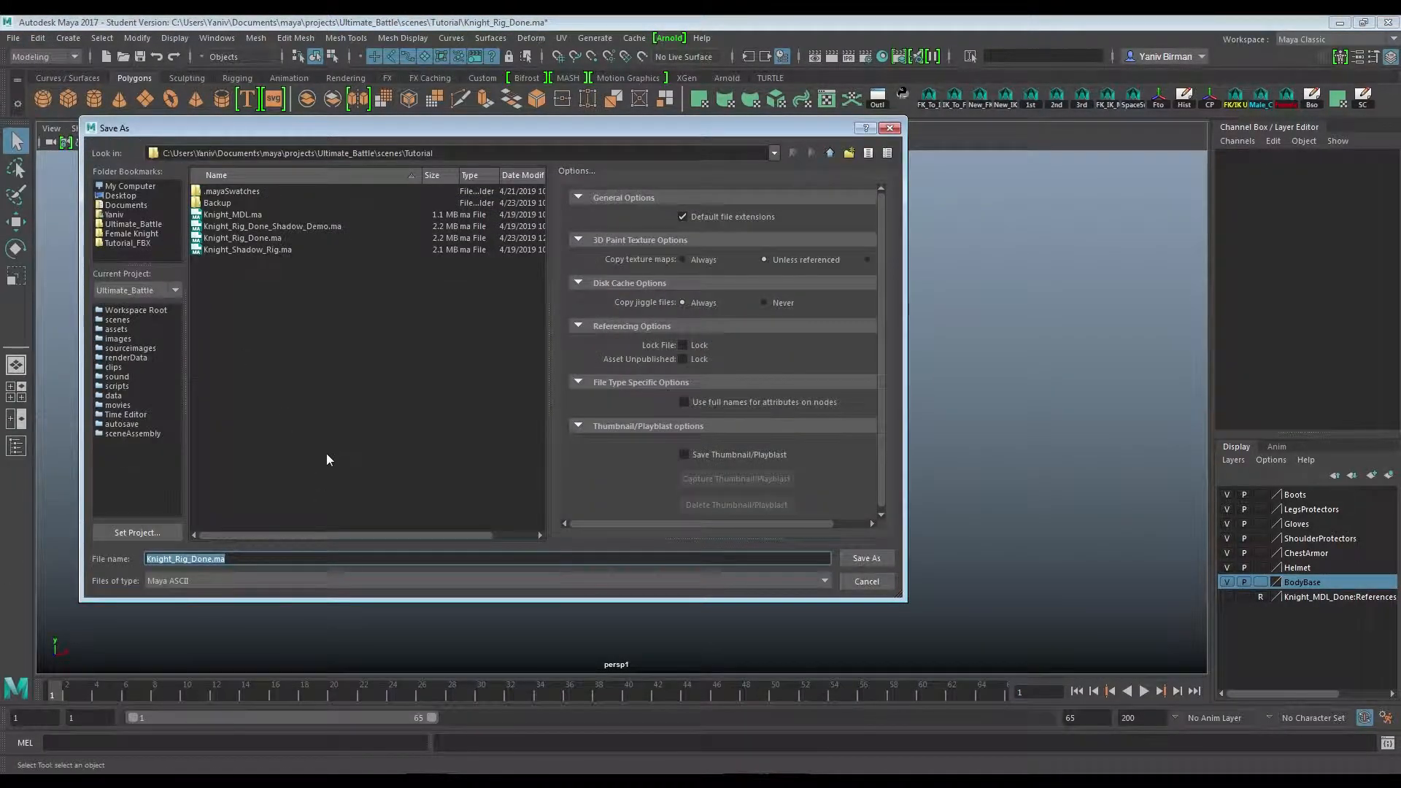
click(211, 559)
text(_Export)
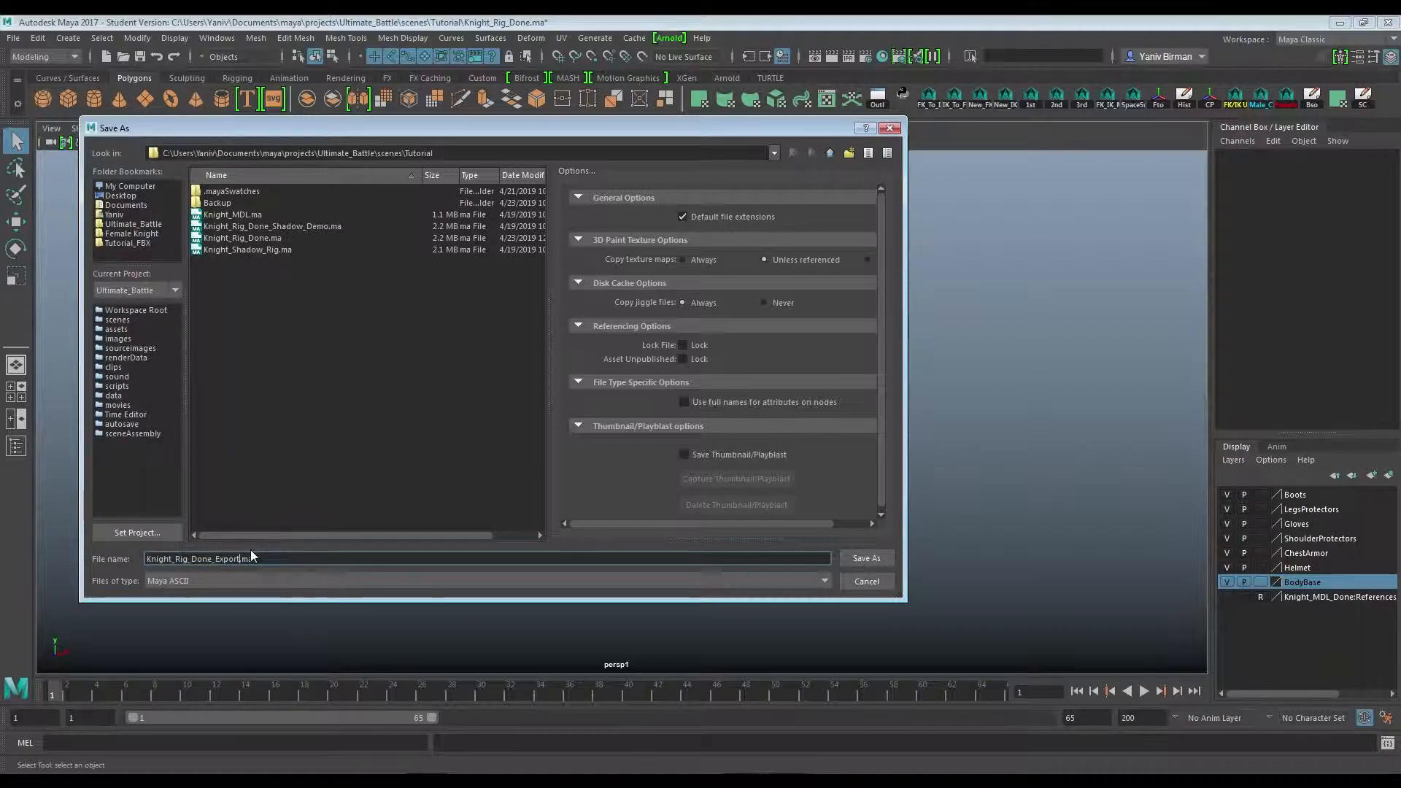
click(866, 558)
click(668, 413)
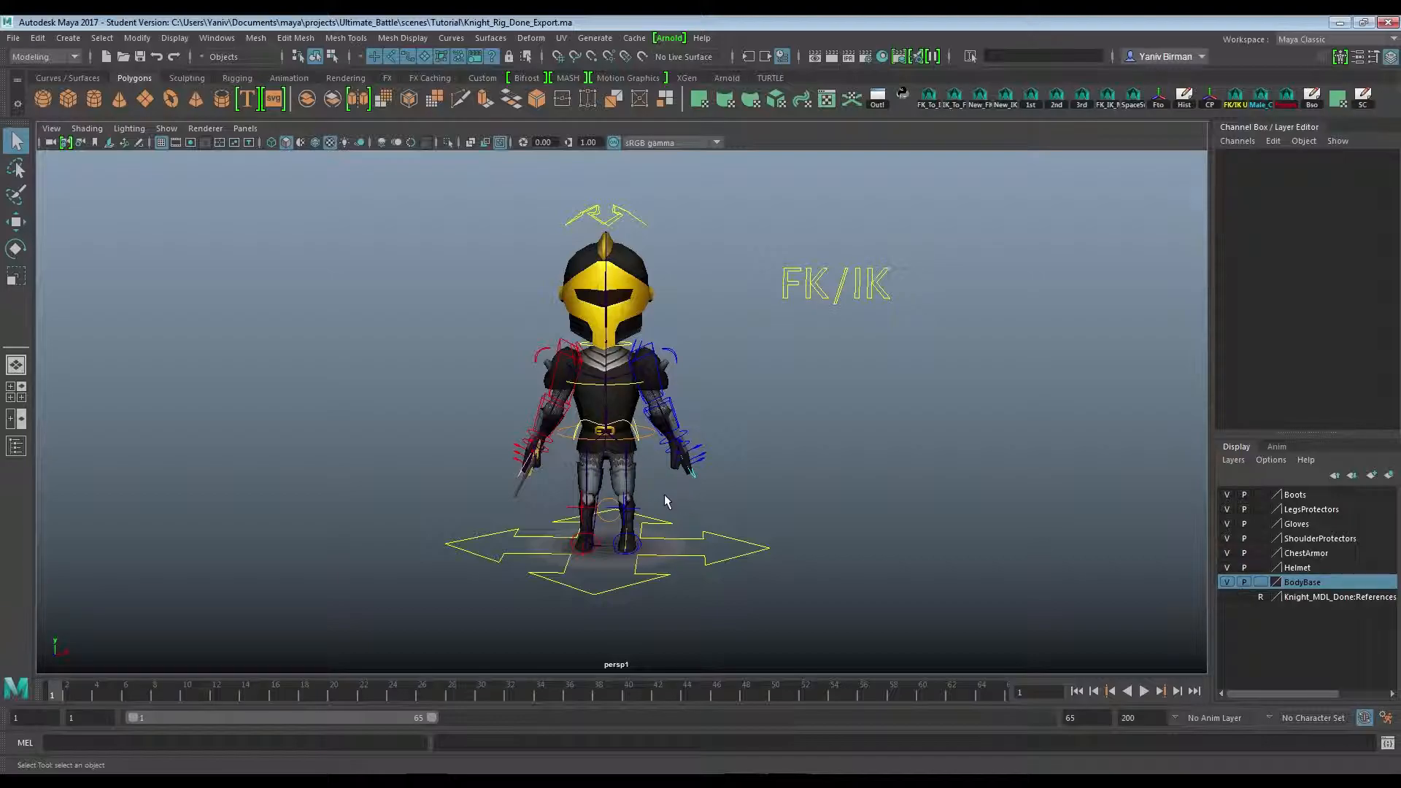
Import the objects from the Knight_MDL.ma reference into the scene using the Reference Editor, and close the editor
click(14, 39)
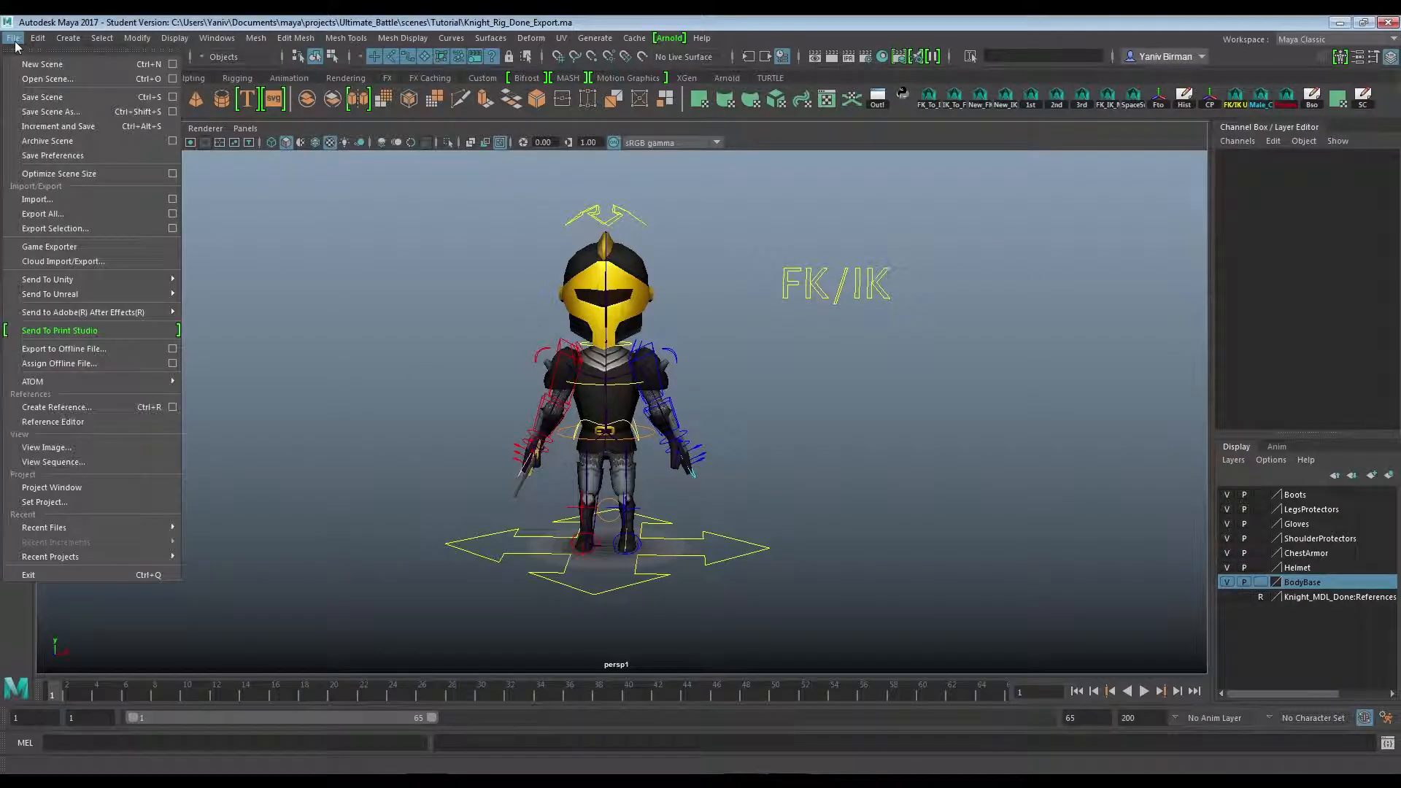
click(81, 422)
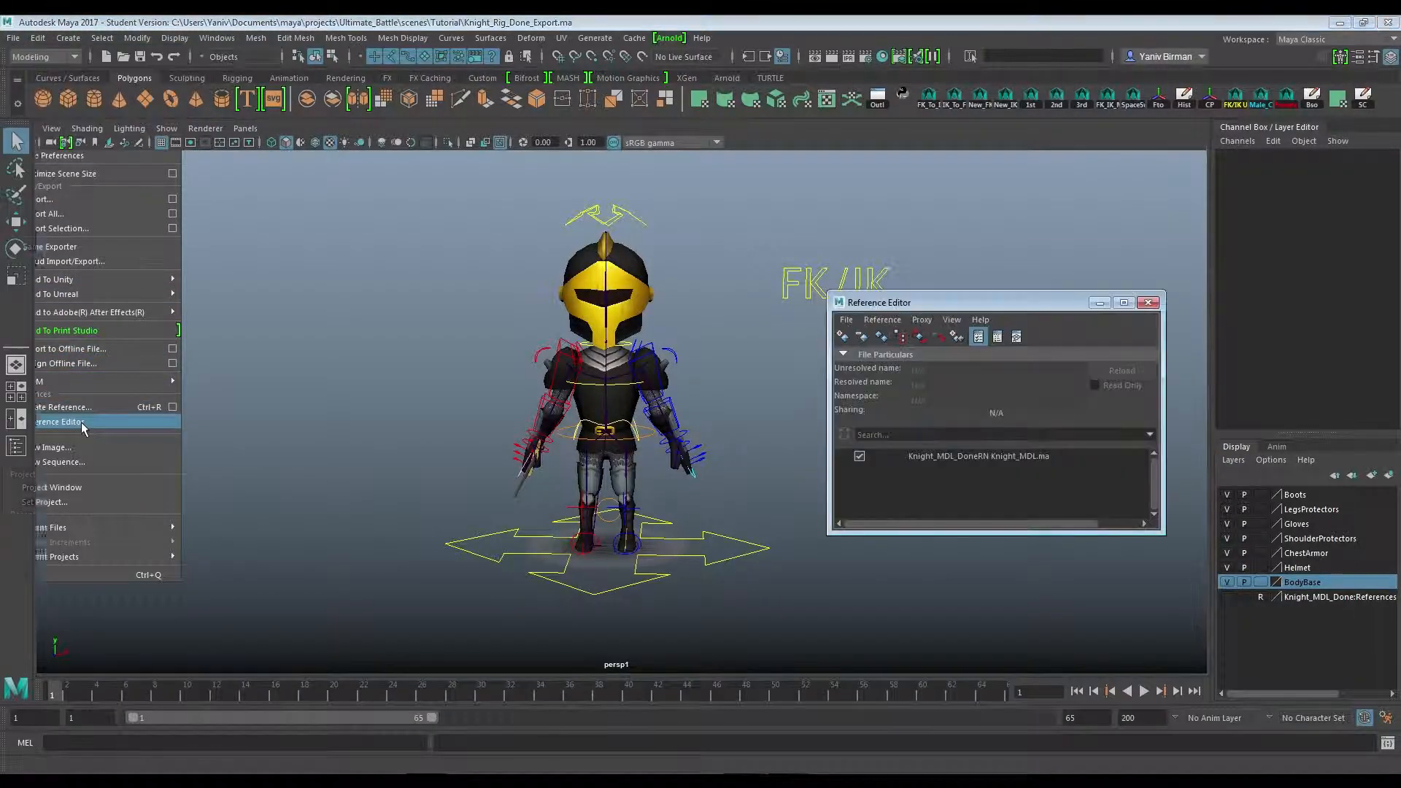
click(967, 461)
click(846, 321)
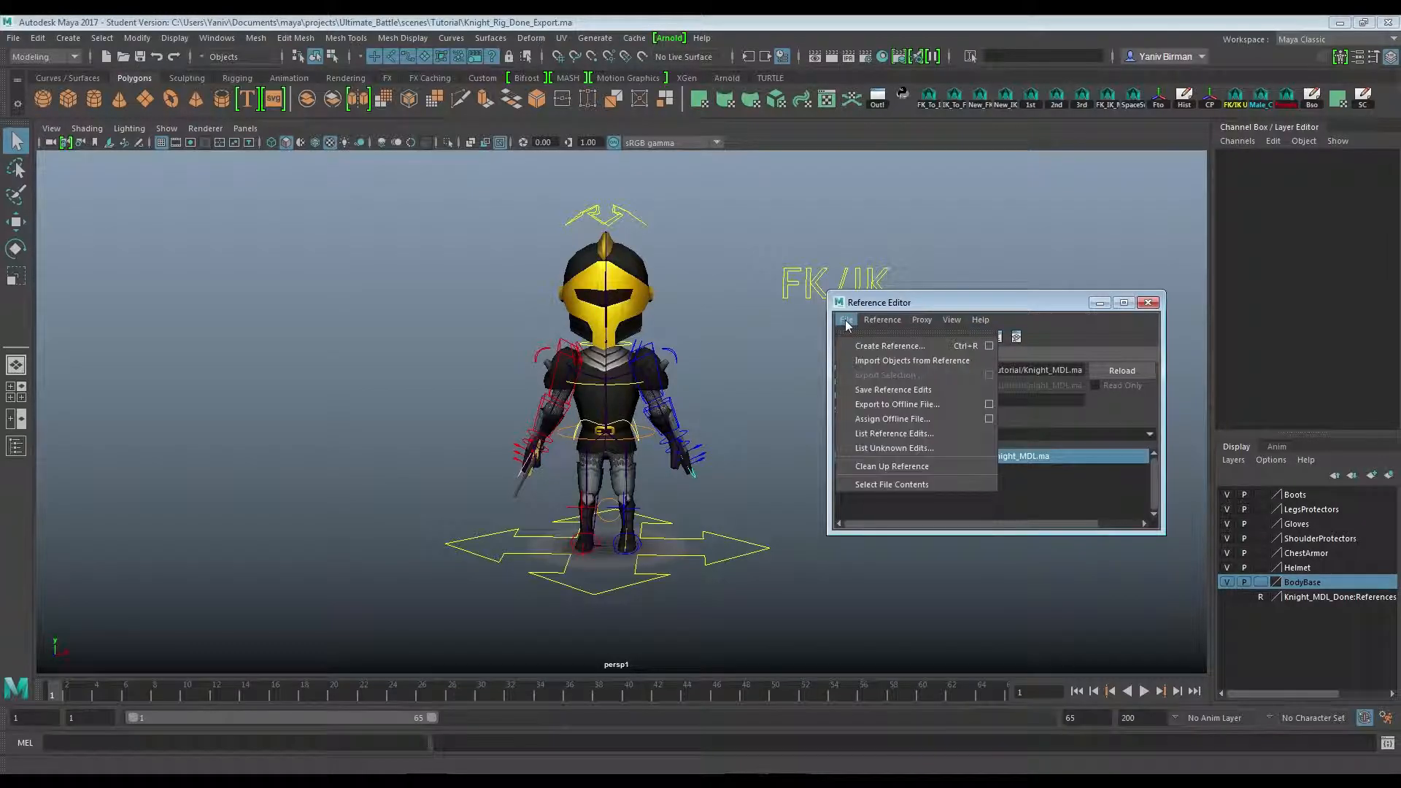
click(886, 360)
click(1147, 302)
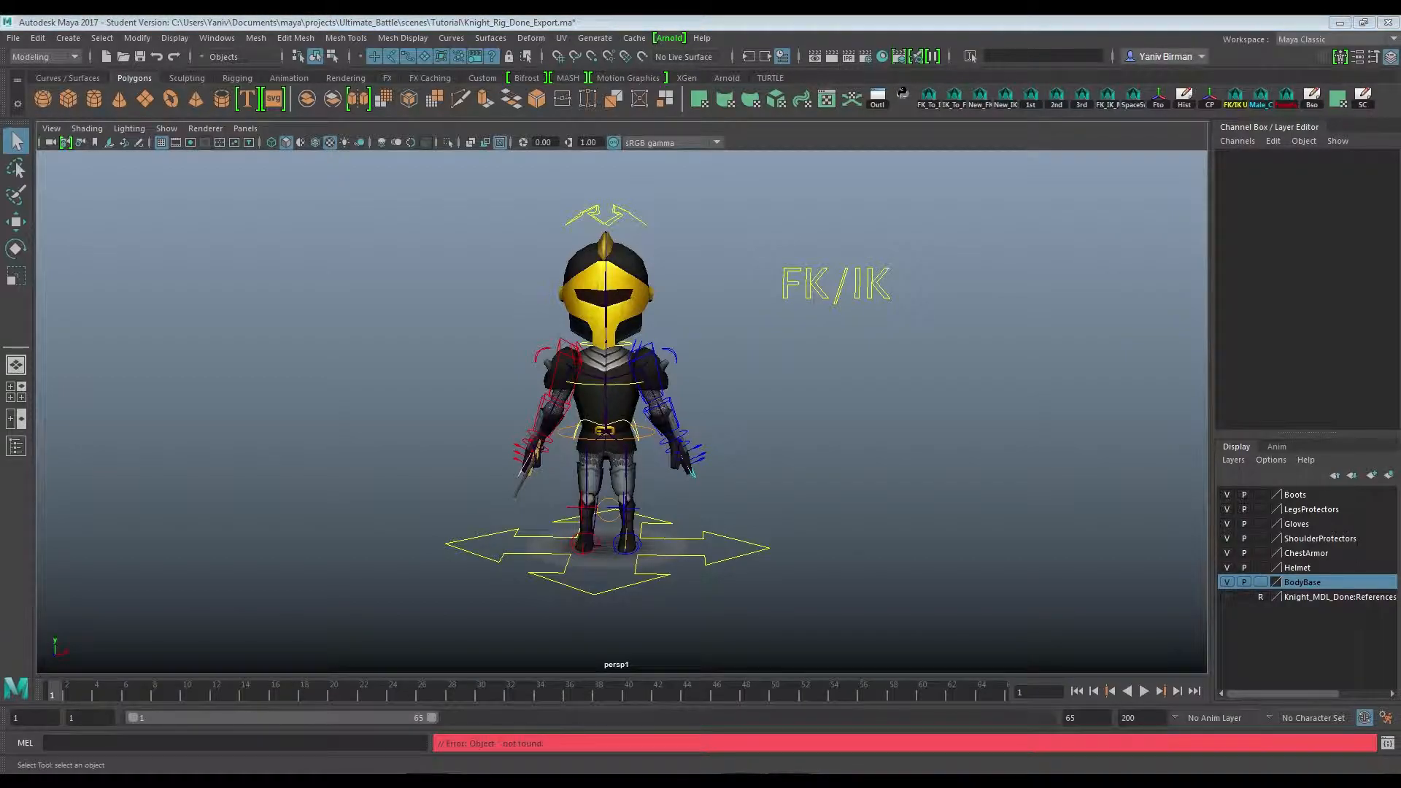
Open the Outliner, place it beside the knight and enlarge it to show more of the scene hierarchy
click(877, 99)
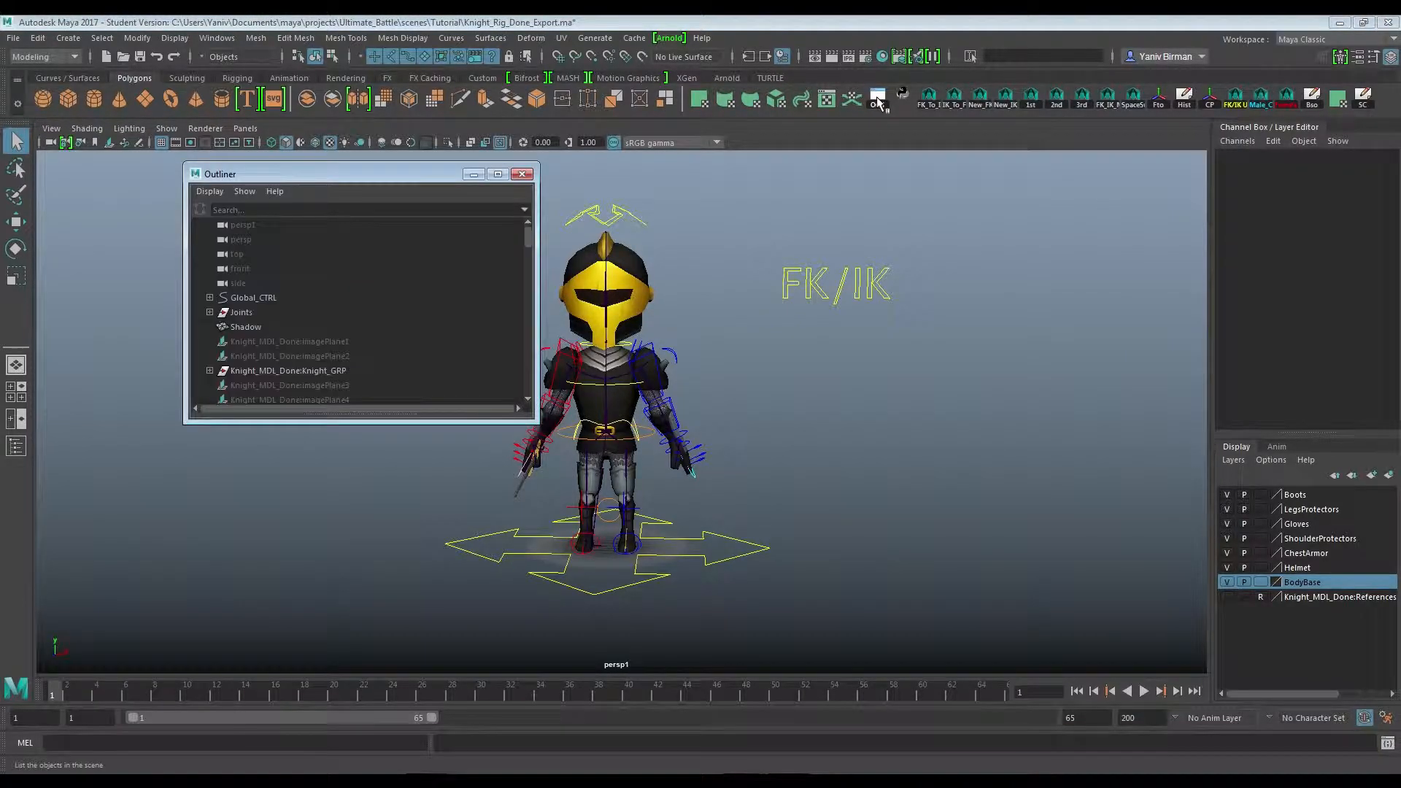
drag(387, 179, 260, 185)
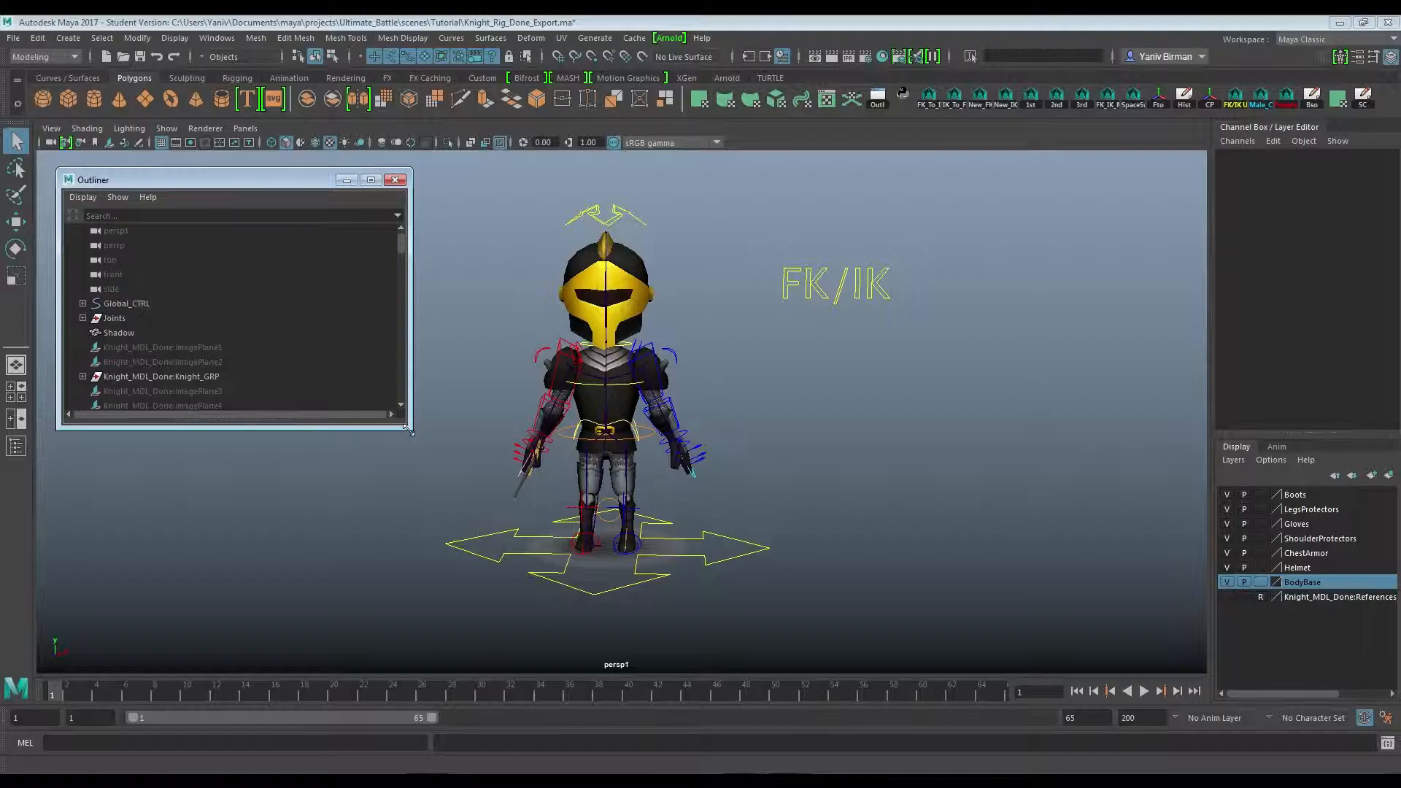
drag(409, 431, 395, 553)
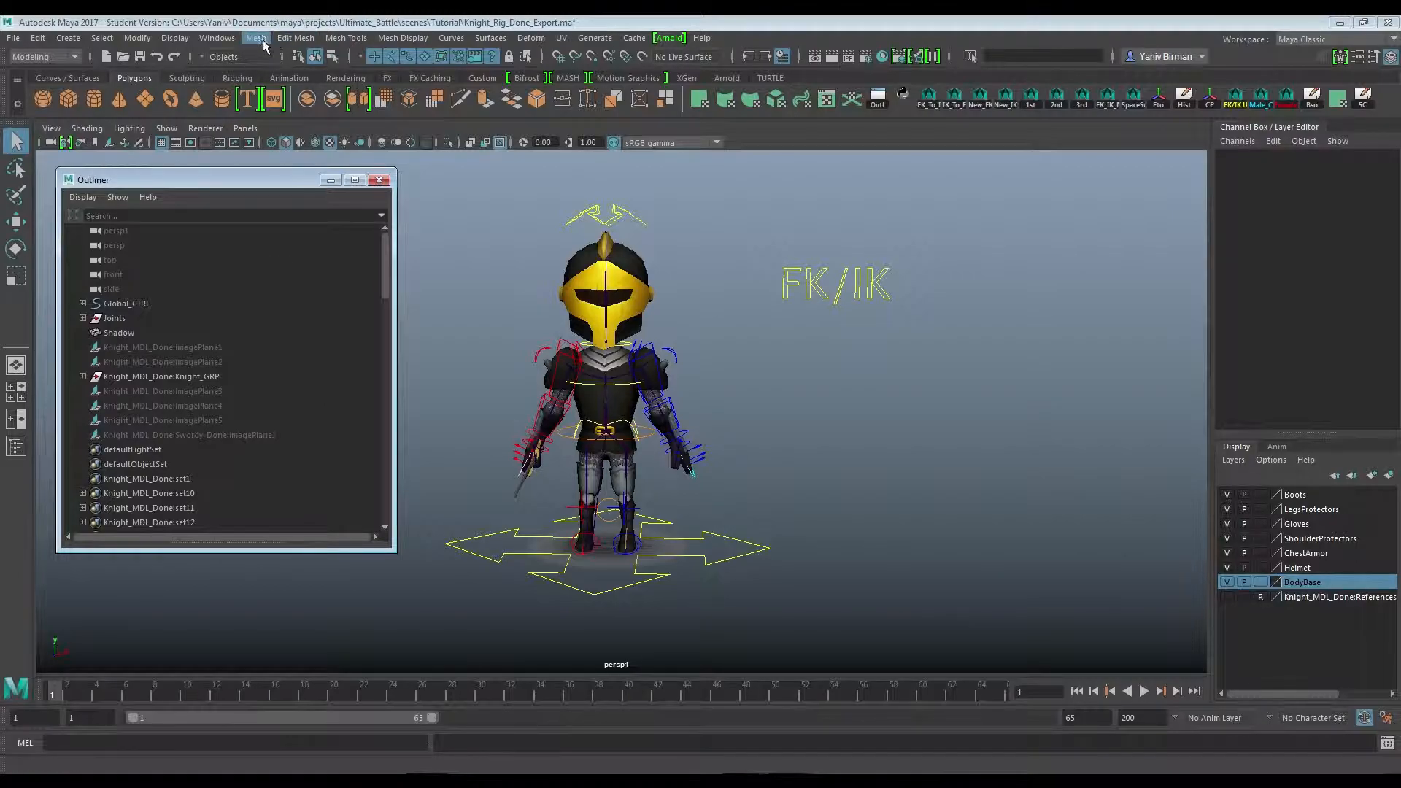
Delete the Swordy_Done namespace in the Namespace Editor, merging its contents with the root
click(216, 38)
mouse_move(251, 89)
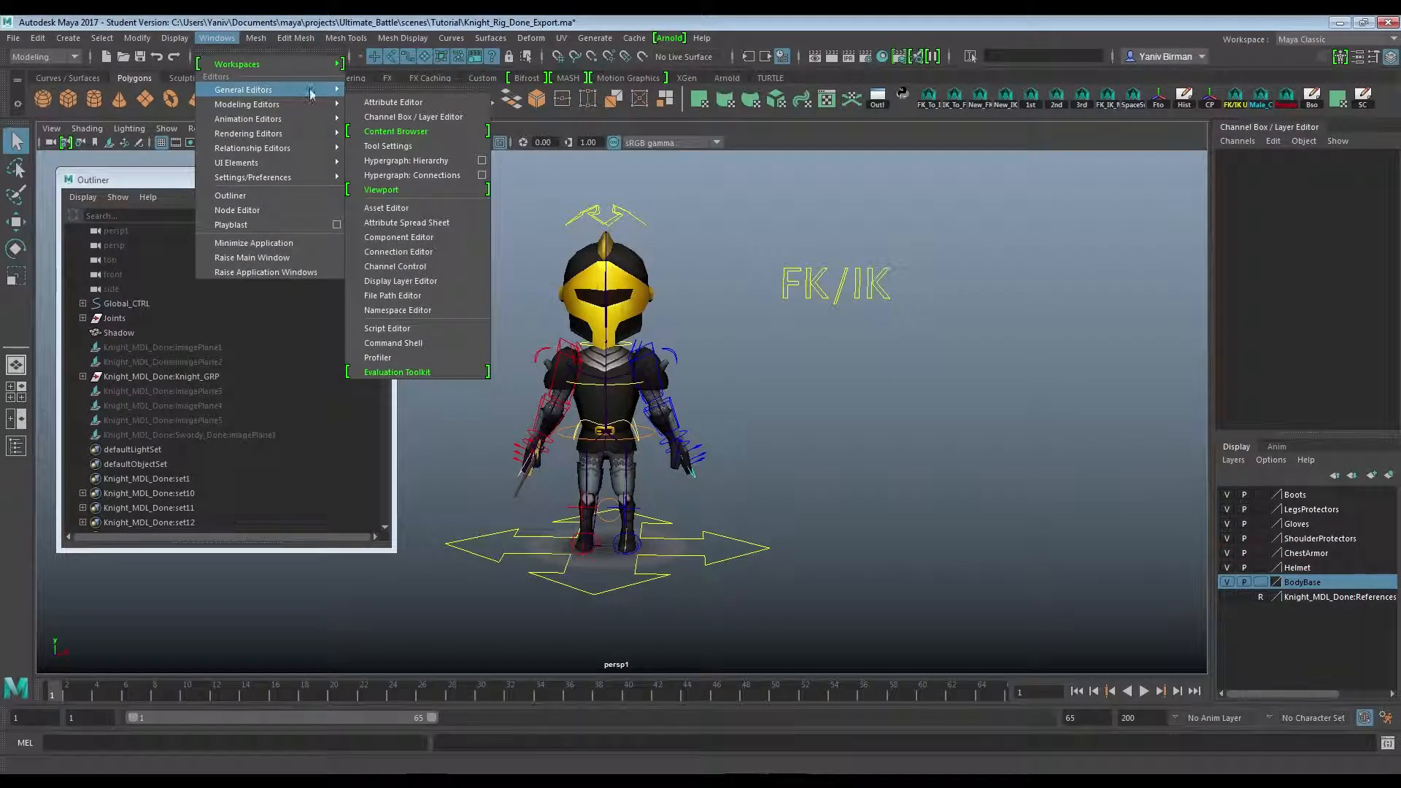
click(400, 310)
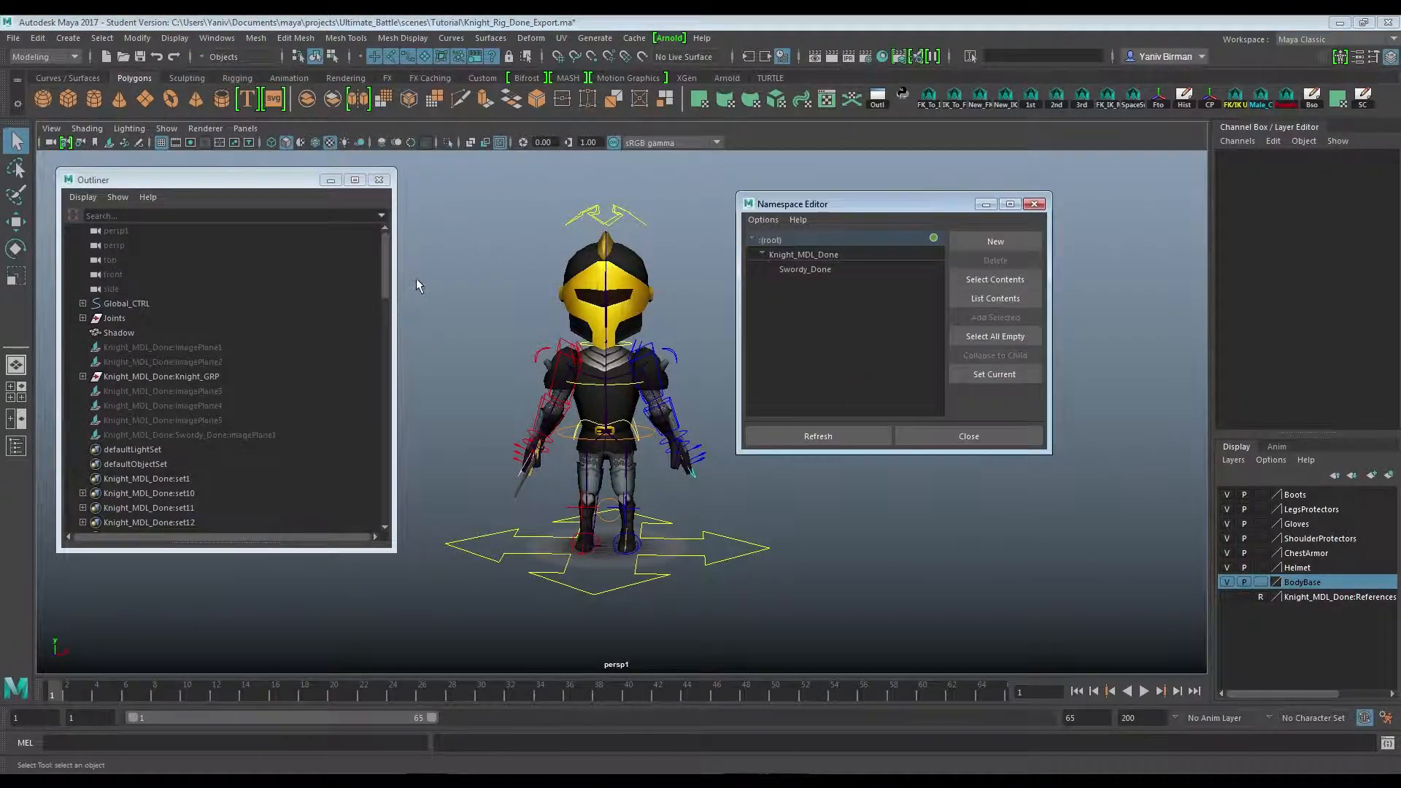
click(811, 274)
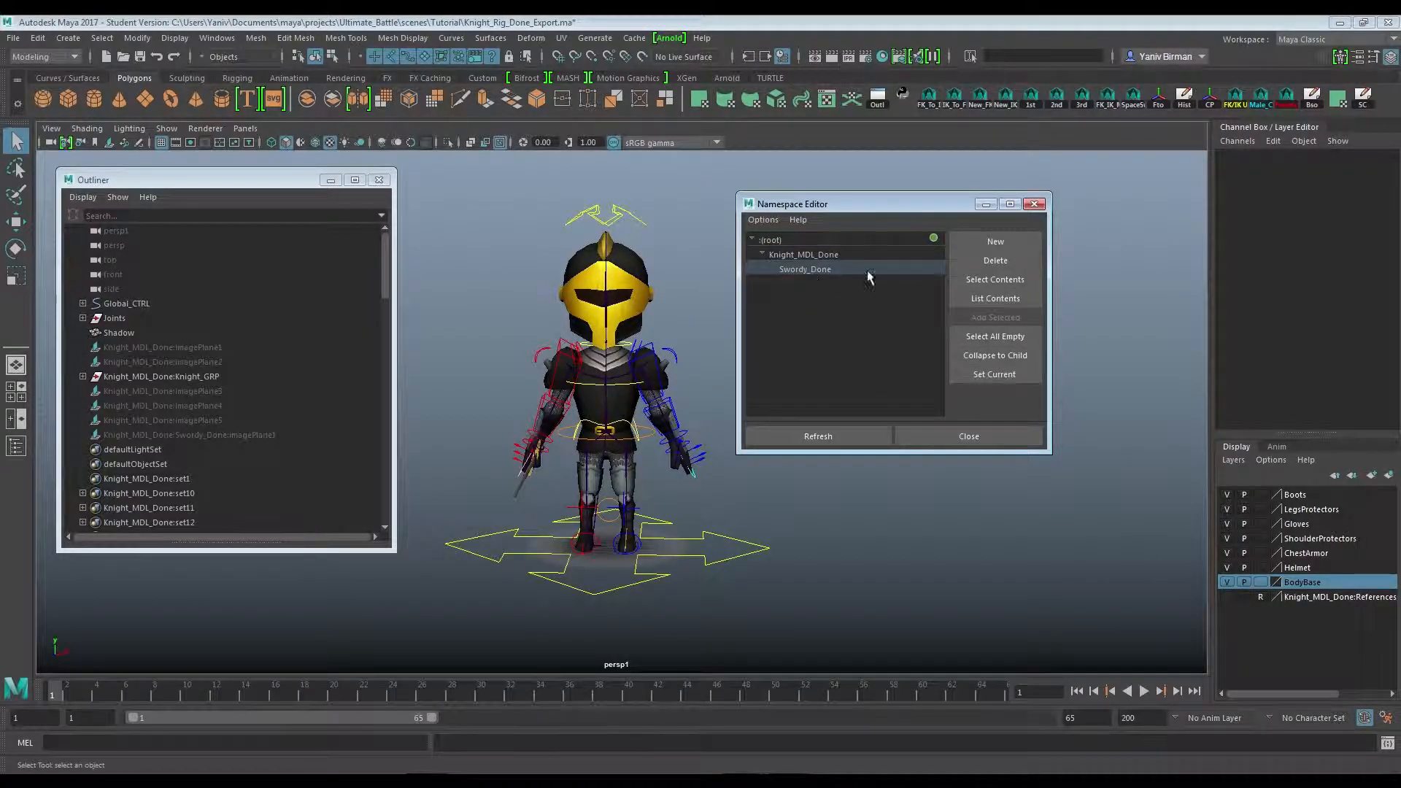
click(984, 261)
click(596, 405)
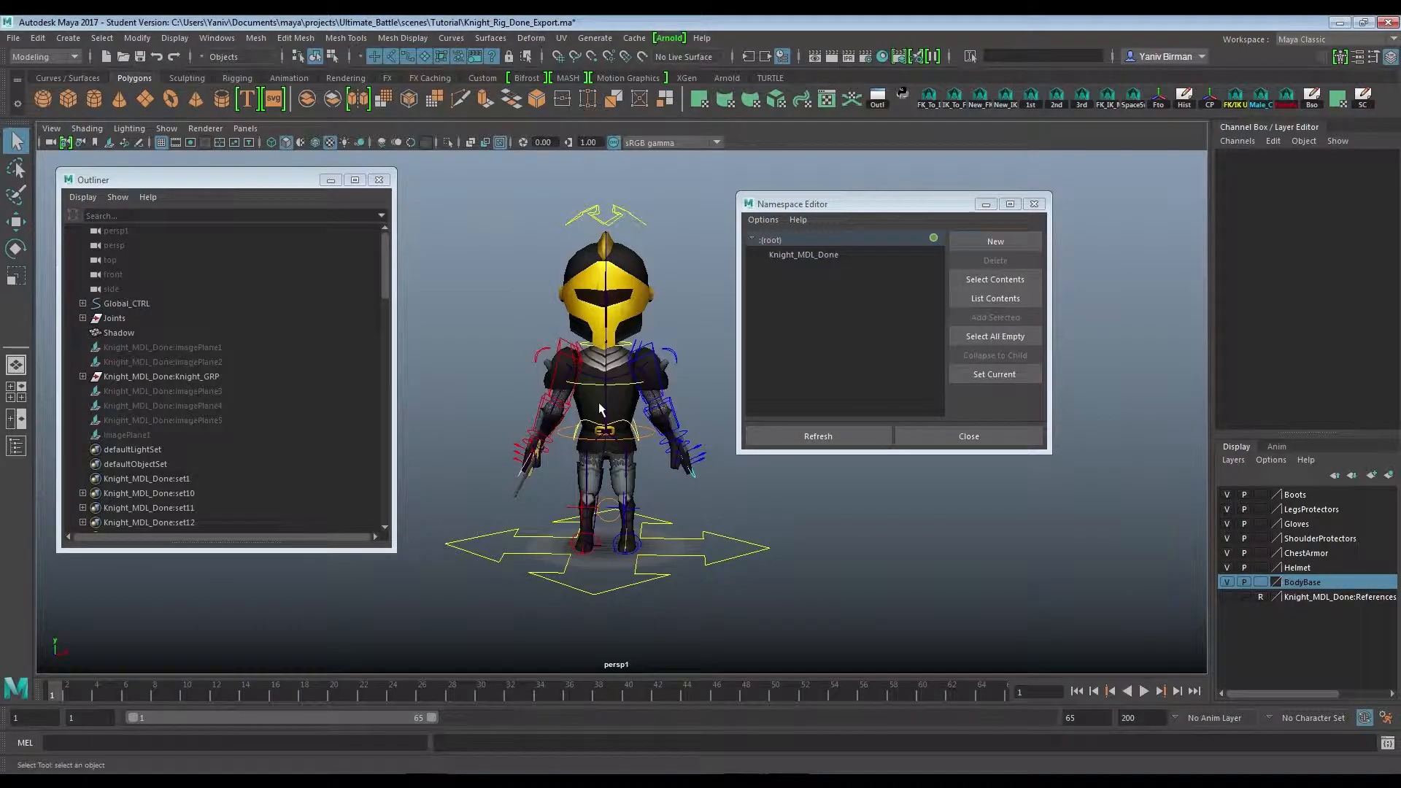
Delete the Knight_MDL_Done namespace, merging its contents with the root, and close the Namespace Editor
click(797, 259)
click(995, 260)
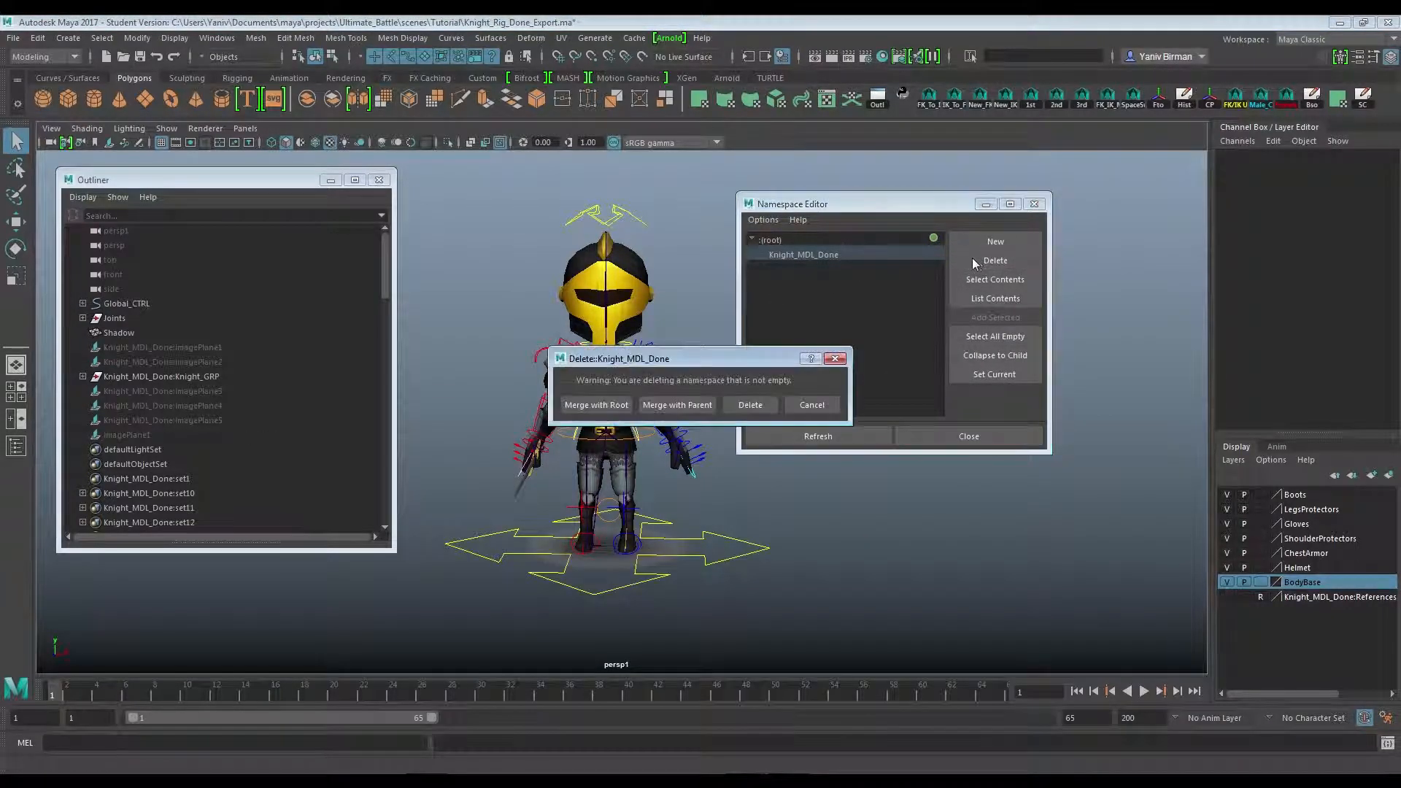
click(593, 404)
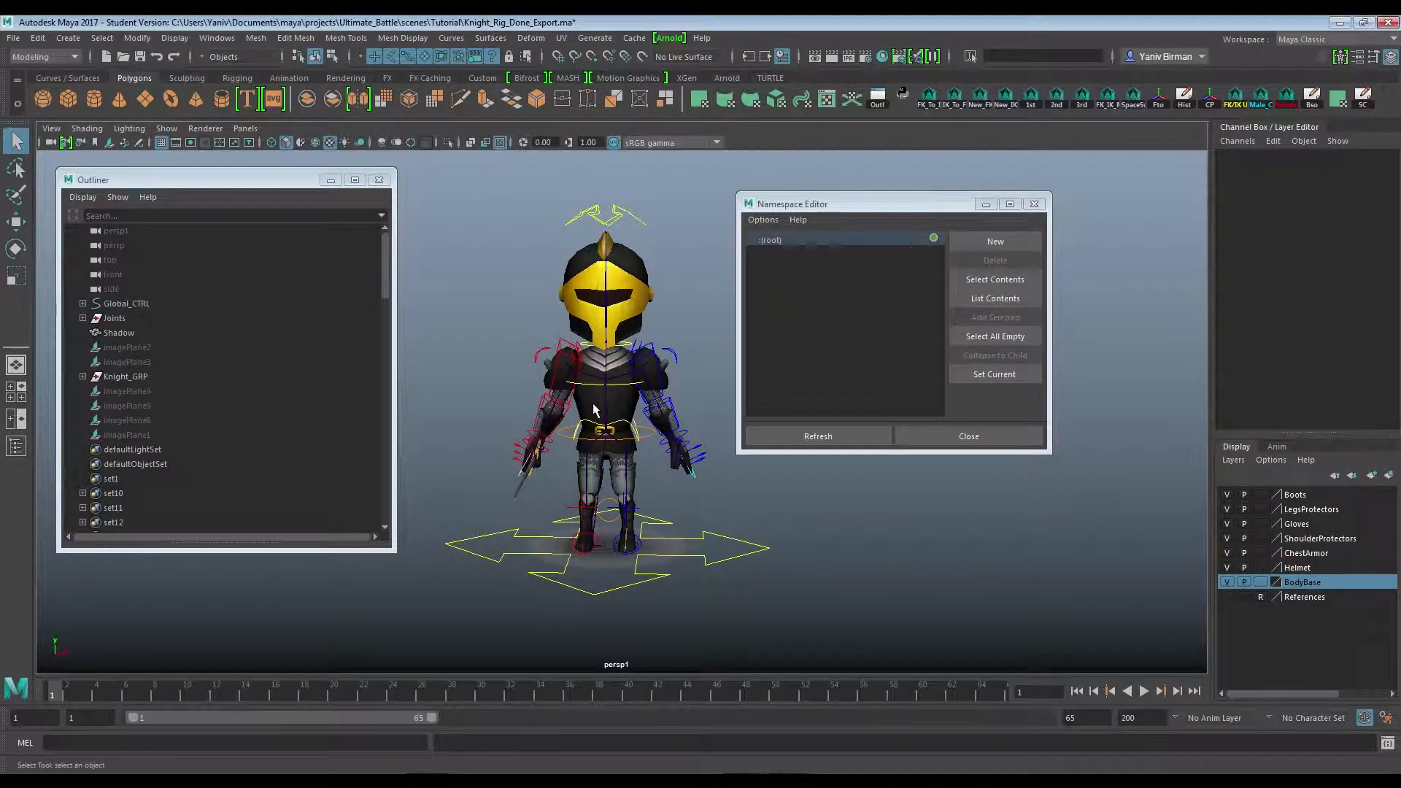
click(982, 436)
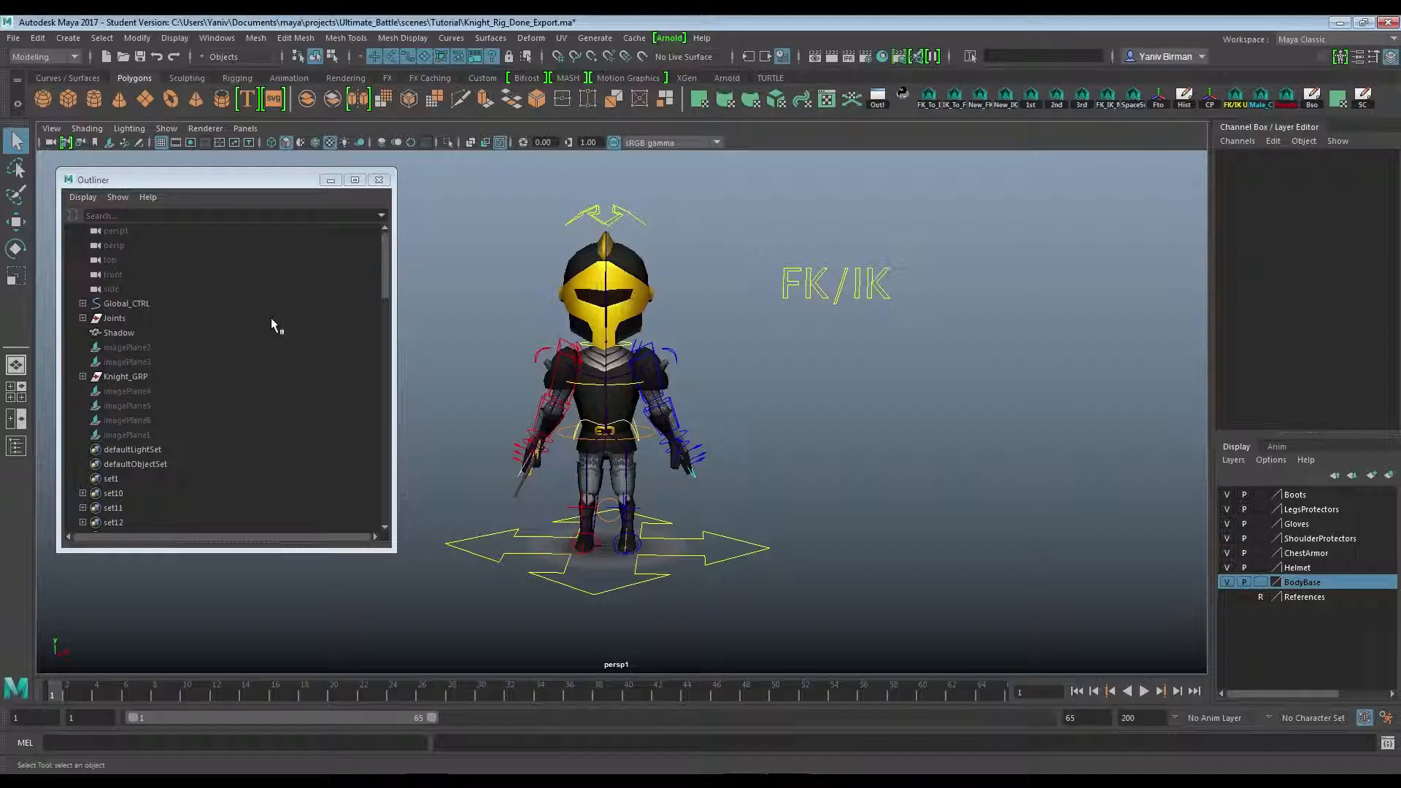
Select all bind joints by the name pattern *bn and bake their simulation from start time 0 to end time 1
click(1009, 59)
text(*bn)
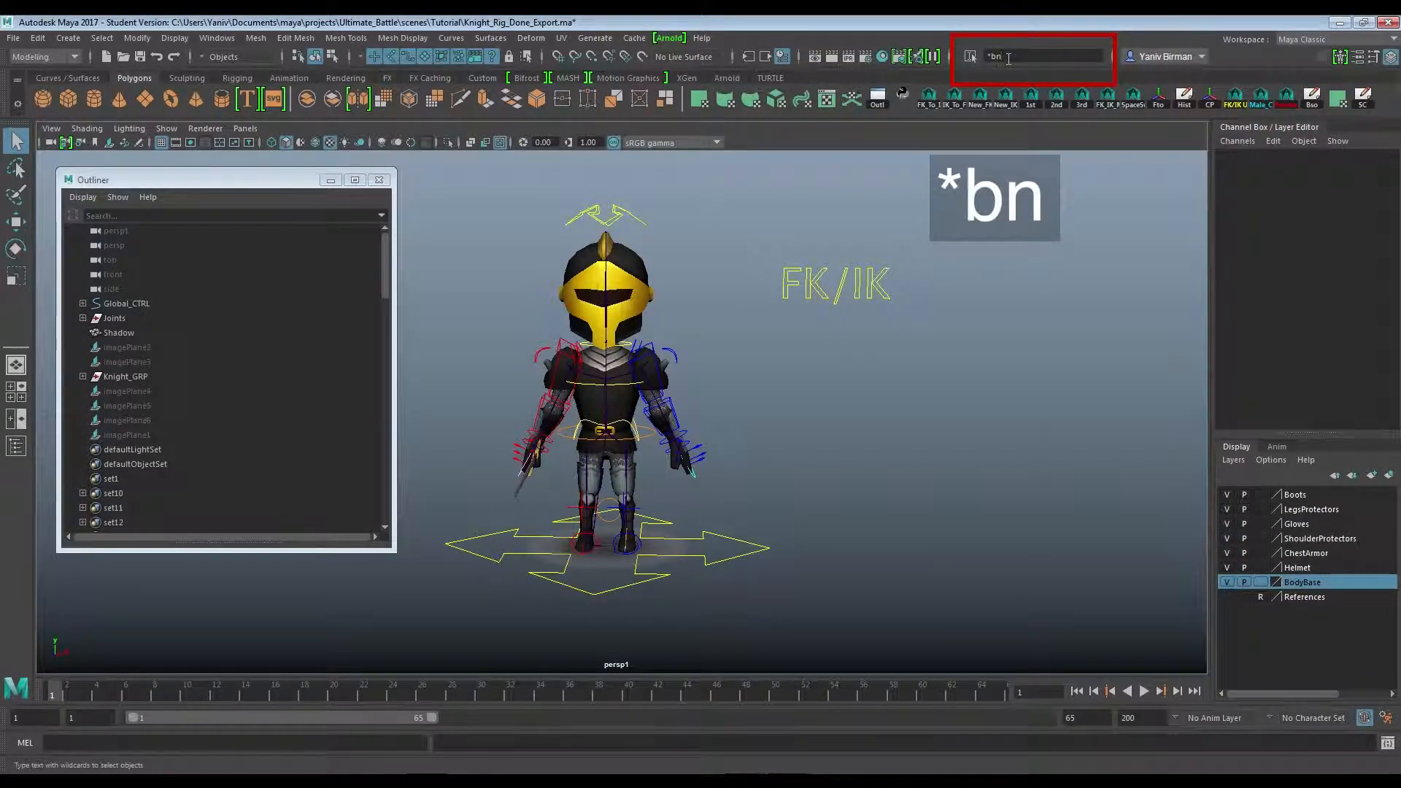
key(Return)
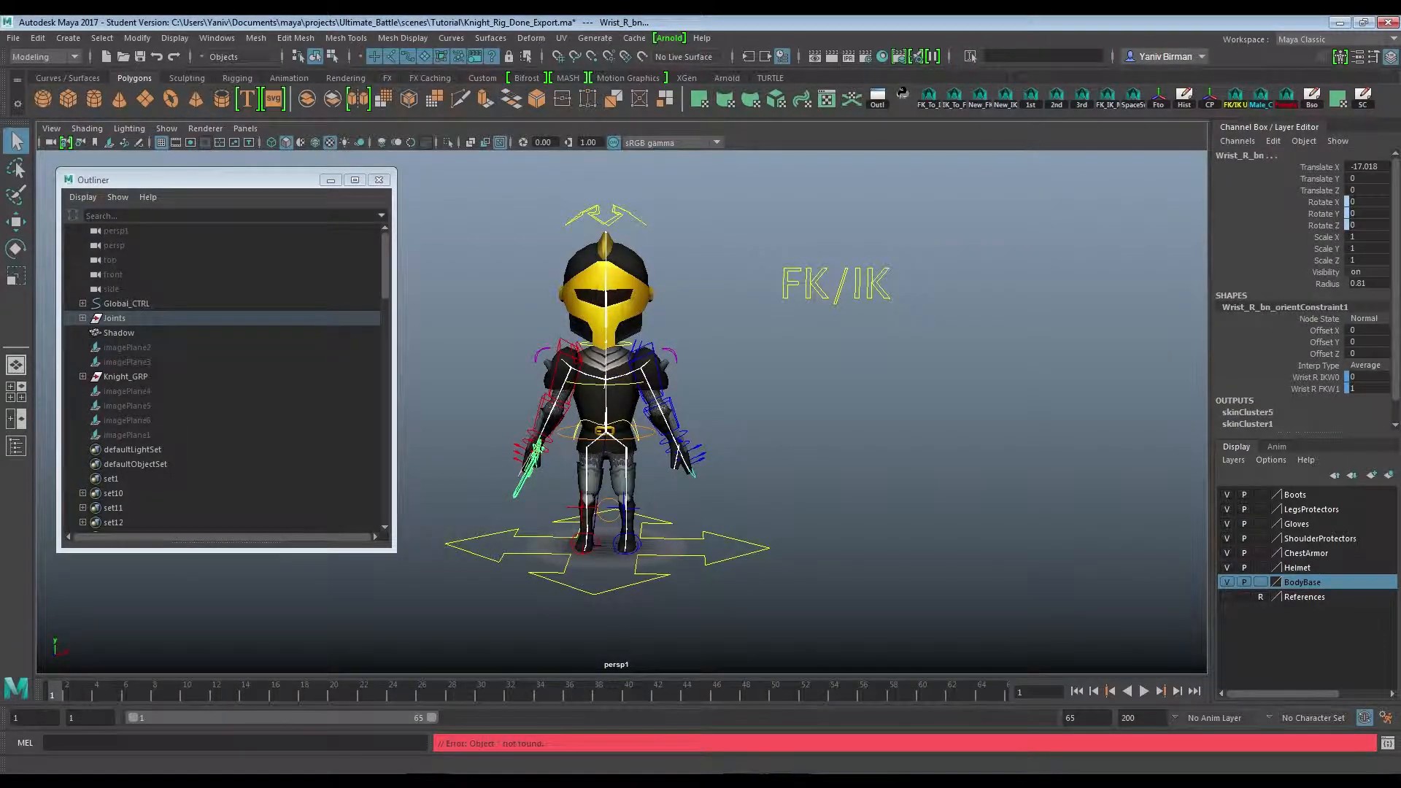
click(38, 38)
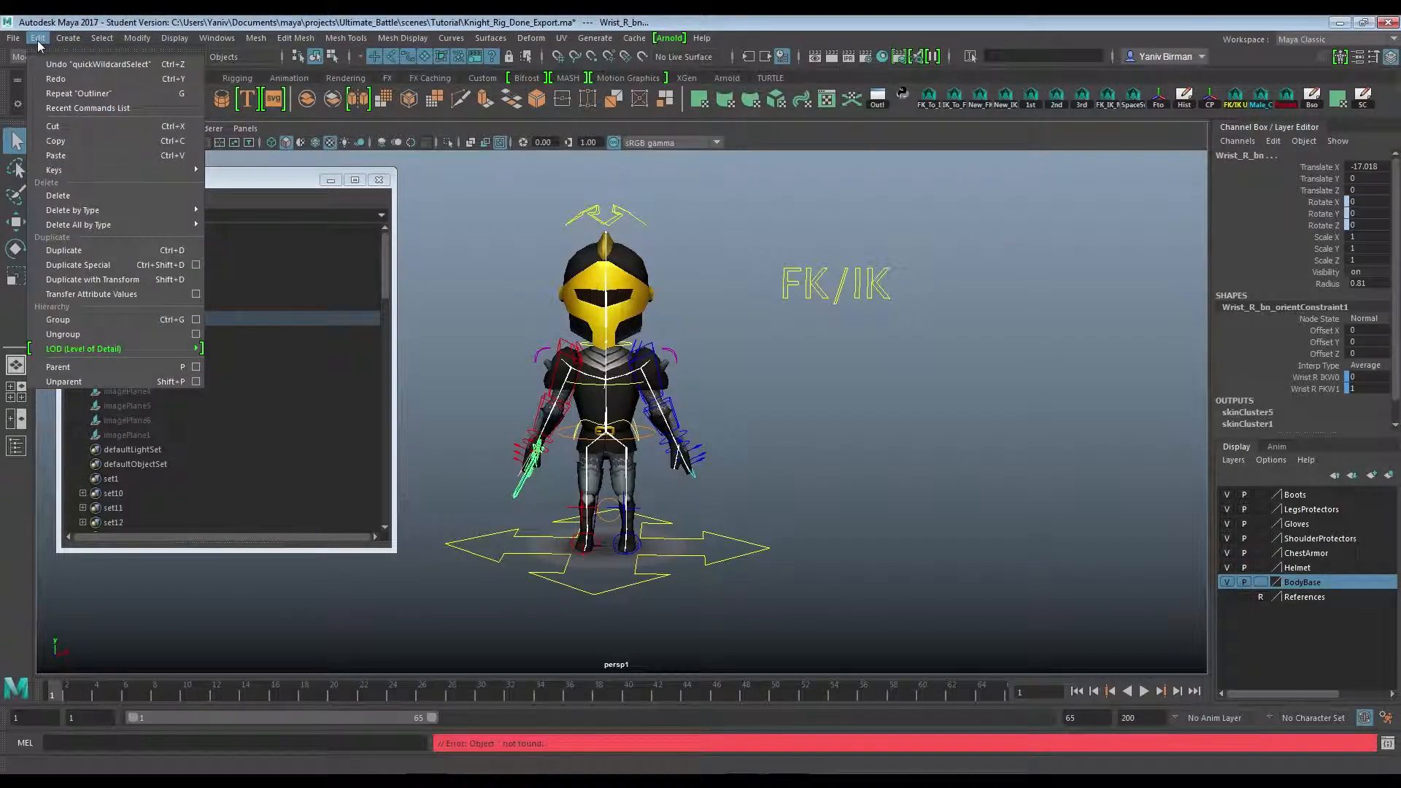
mouse_move(136, 170)
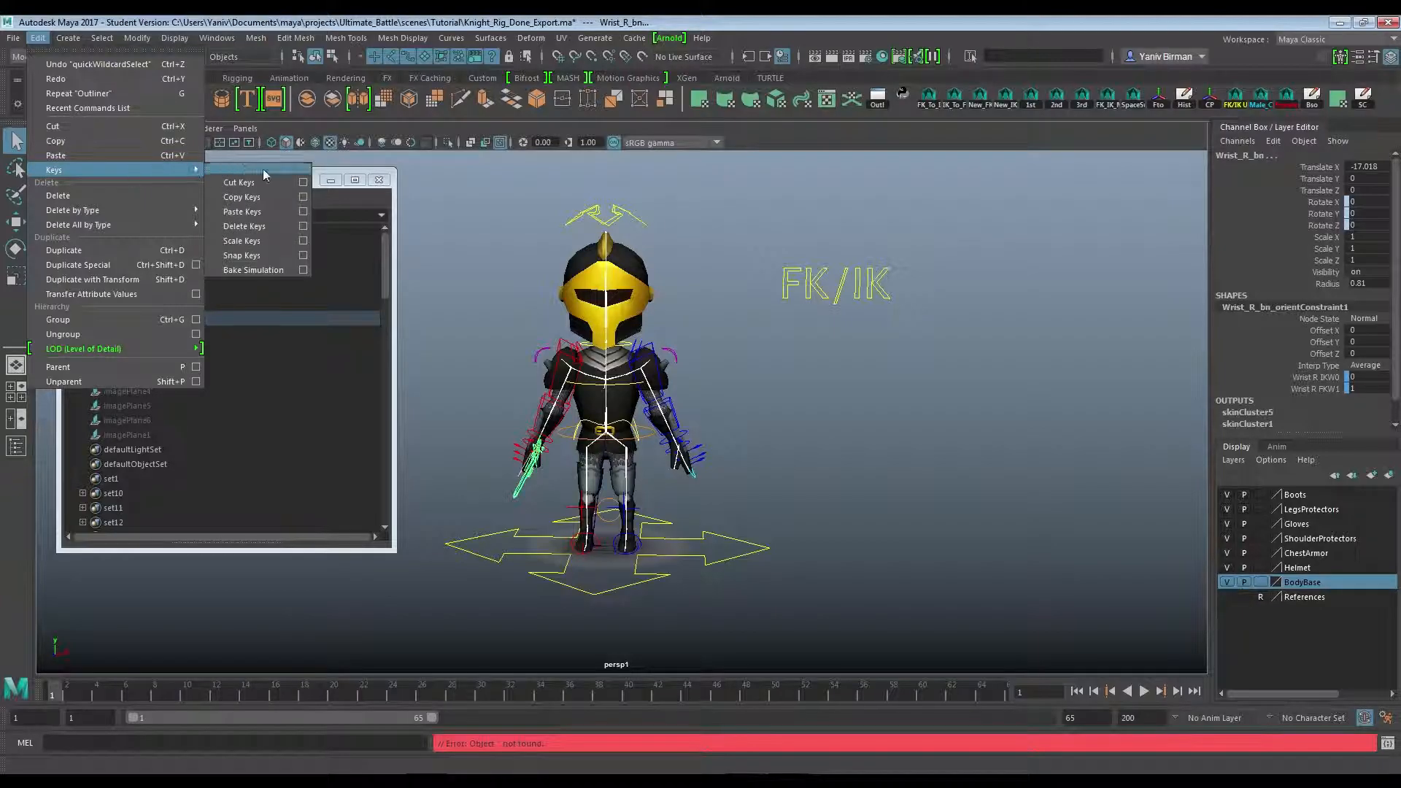
click(303, 270)
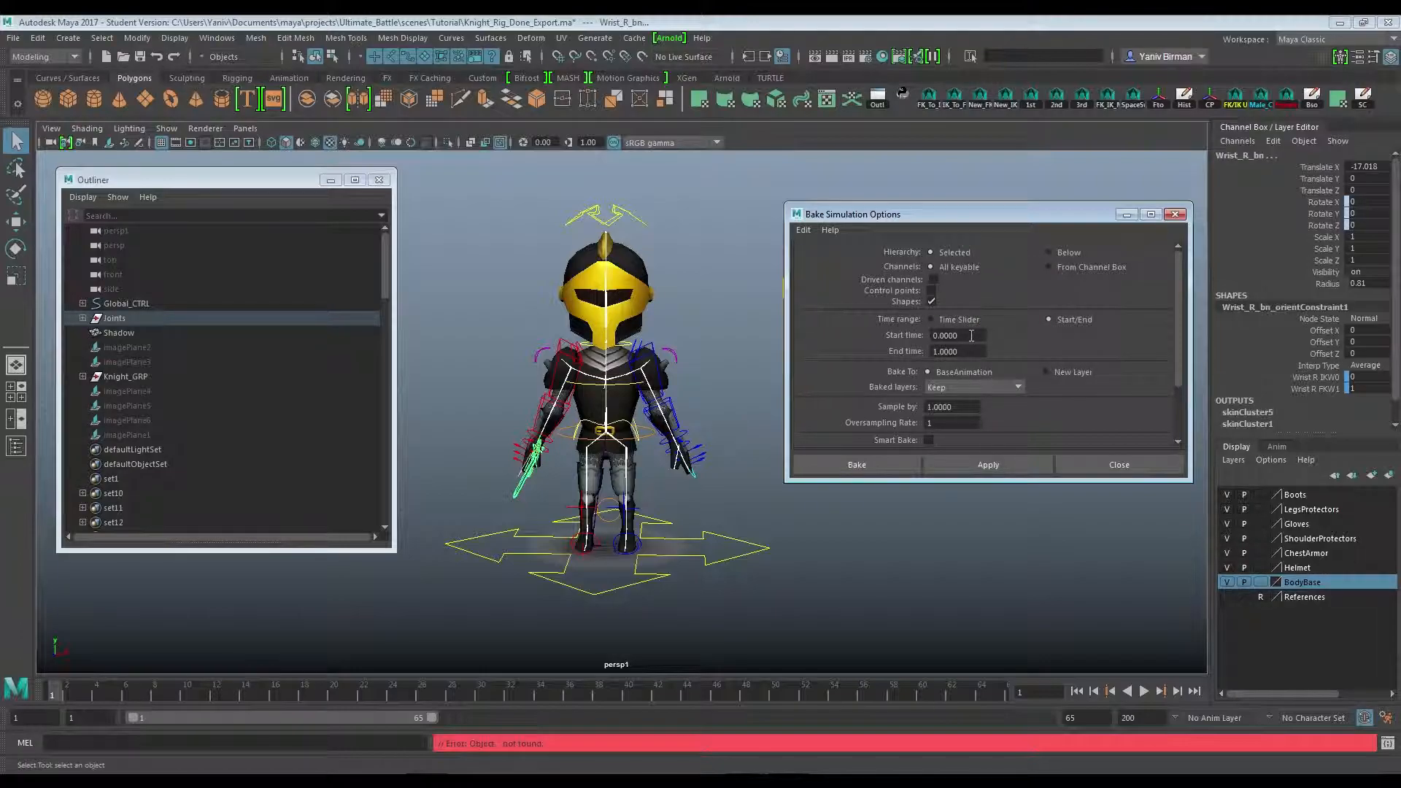
click(856, 466)
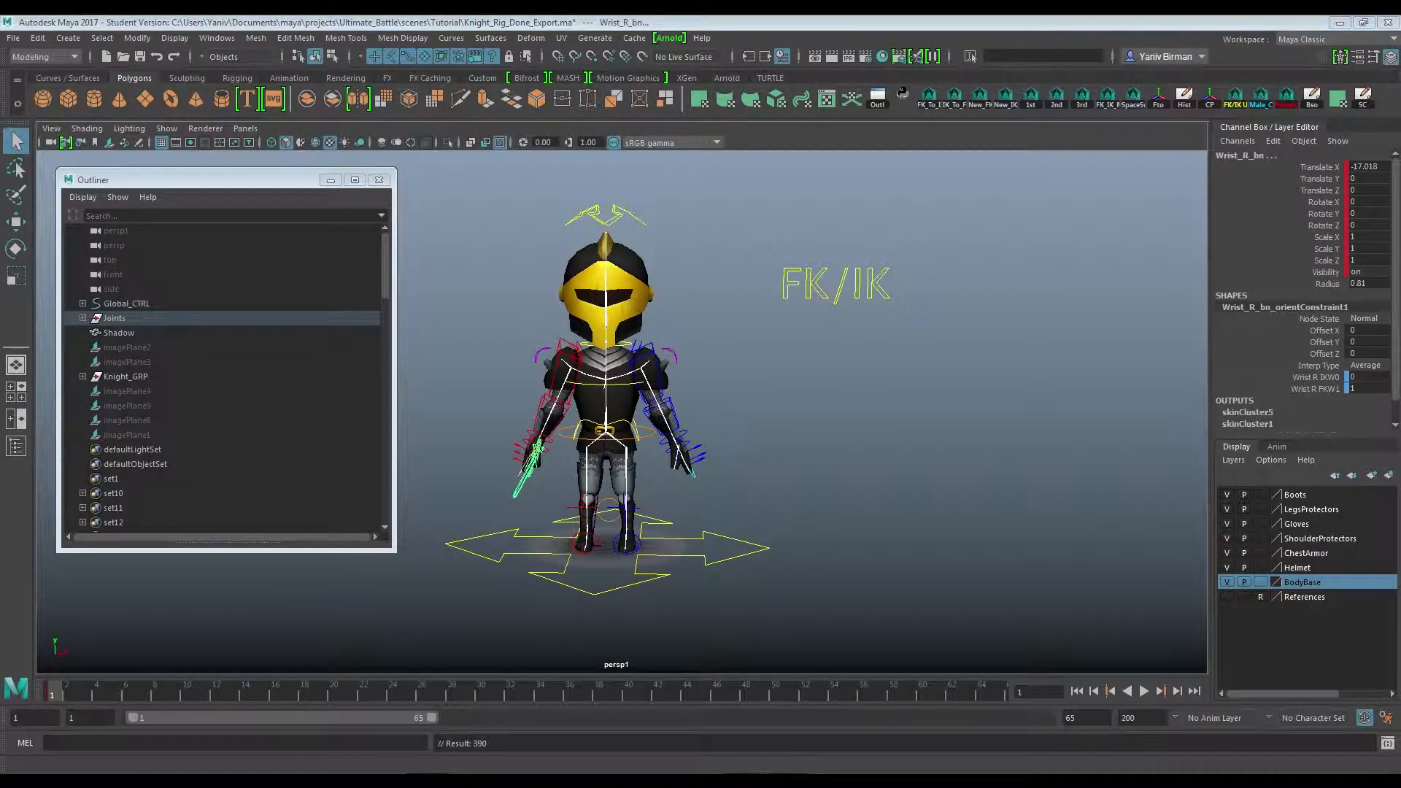
Delete the Thigh_L_FK, Thigh_L_IK, Thigh_R_FK and Thigh_R_IK joints under Hip_bn in the Joints group
click(84, 319)
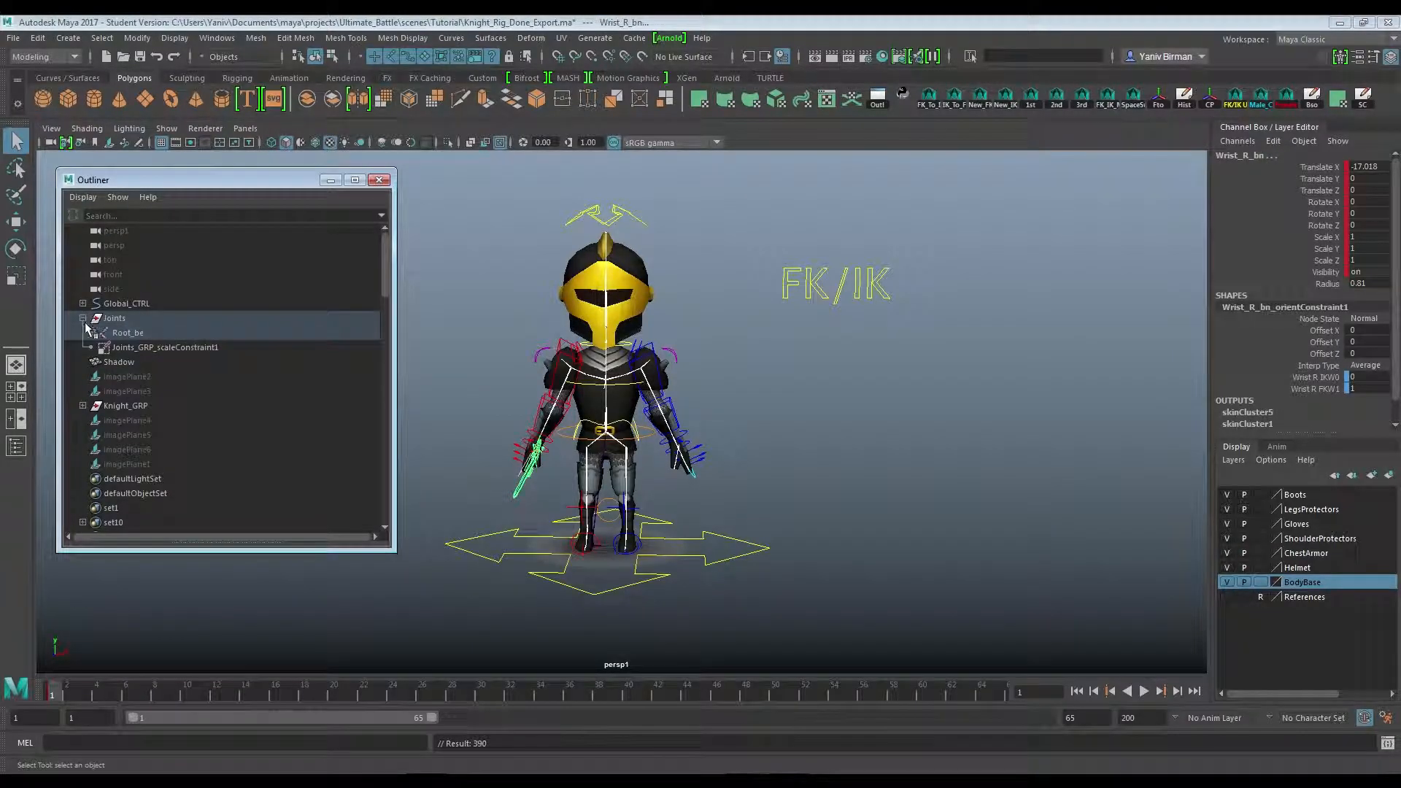
click(92, 332)
click(100, 348)
click(146, 421)
ctrl+click(148, 435)
ctrl+click(151, 464)
ctrl+click(159, 479)
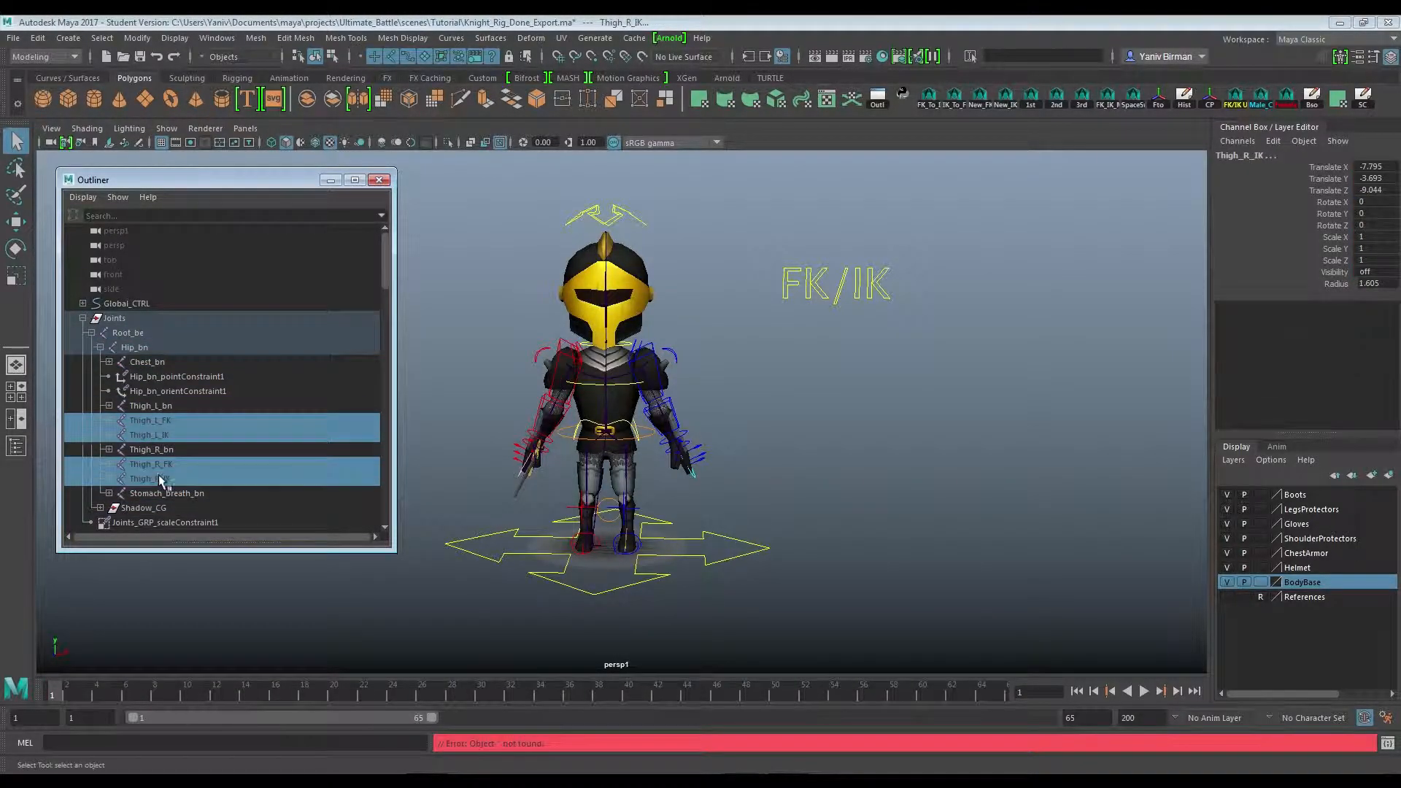
Delete the FK and IK joint chains of both arms under Chest_bn and collapse the Joints group
click(109, 362)
click(118, 391)
click(174, 420)
ctrl+click(172, 435)
key(Delete)
click(117, 435)
click(175, 464)
ctrl+click(182, 480)
key(Delete)
click(81, 318)
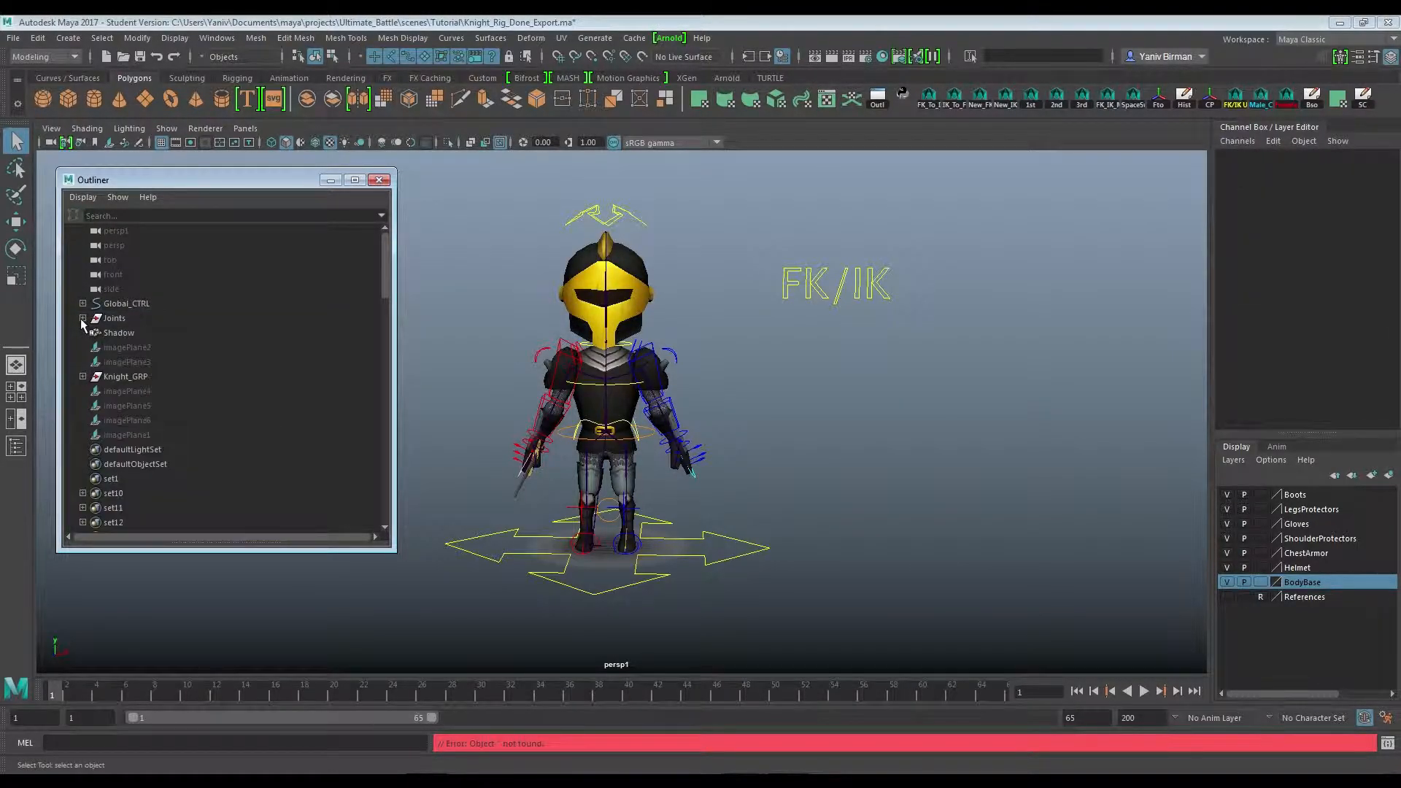
Select Knight_GRP, Shadow and Joints, and set up an FBX selection export named Knight in the Tutorial_FBX folder
click(120, 375)
ctrl+click(115, 332)
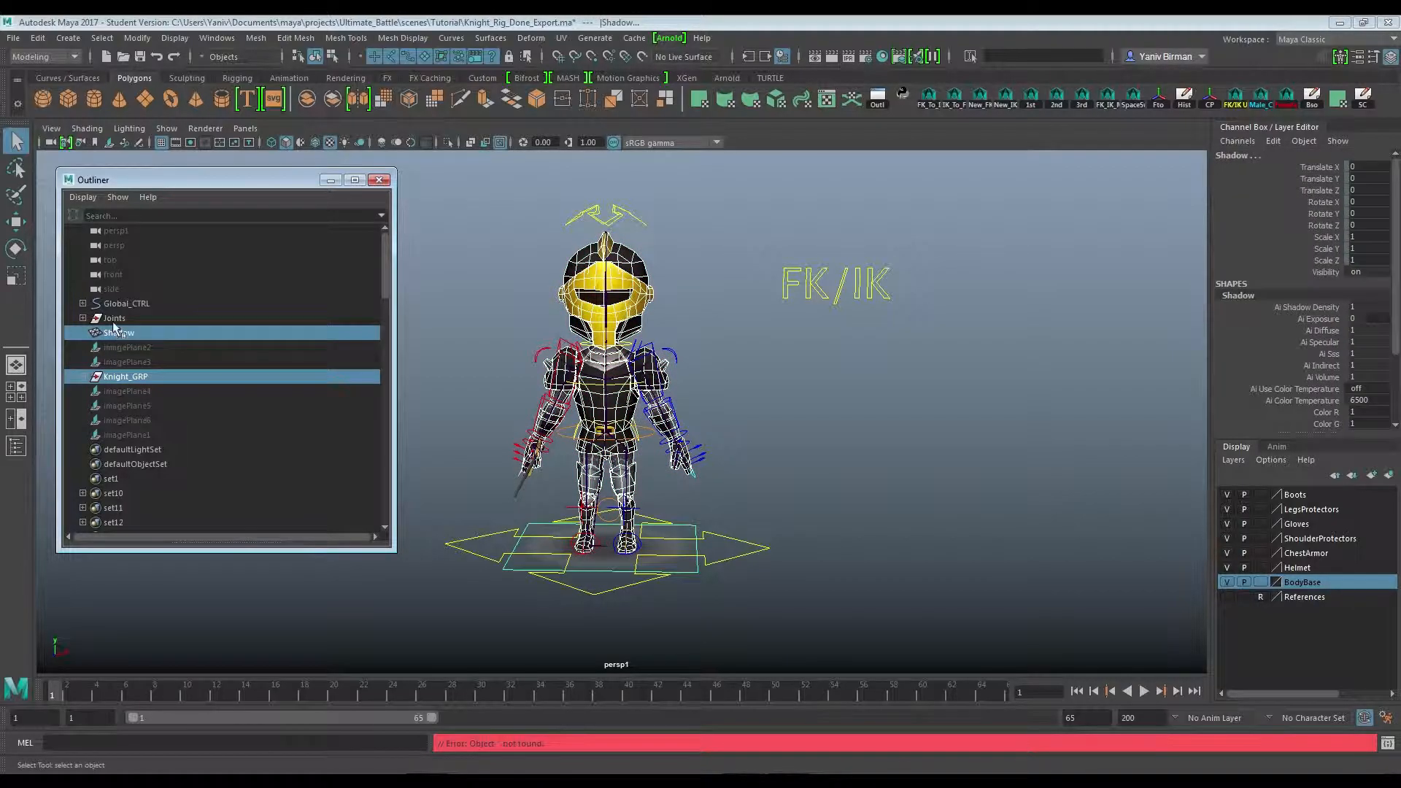
ctrl+click(115, 318)
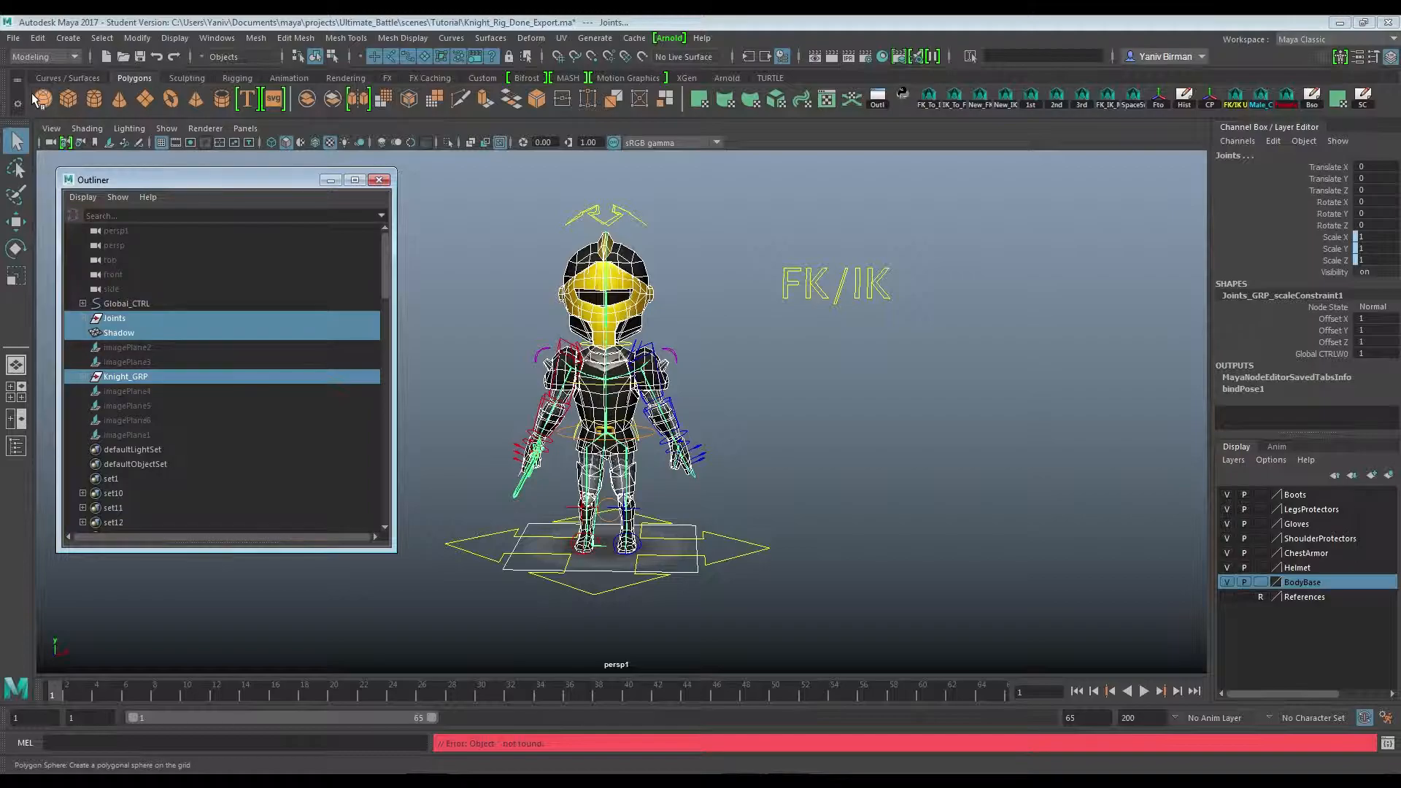
click(15, 41)
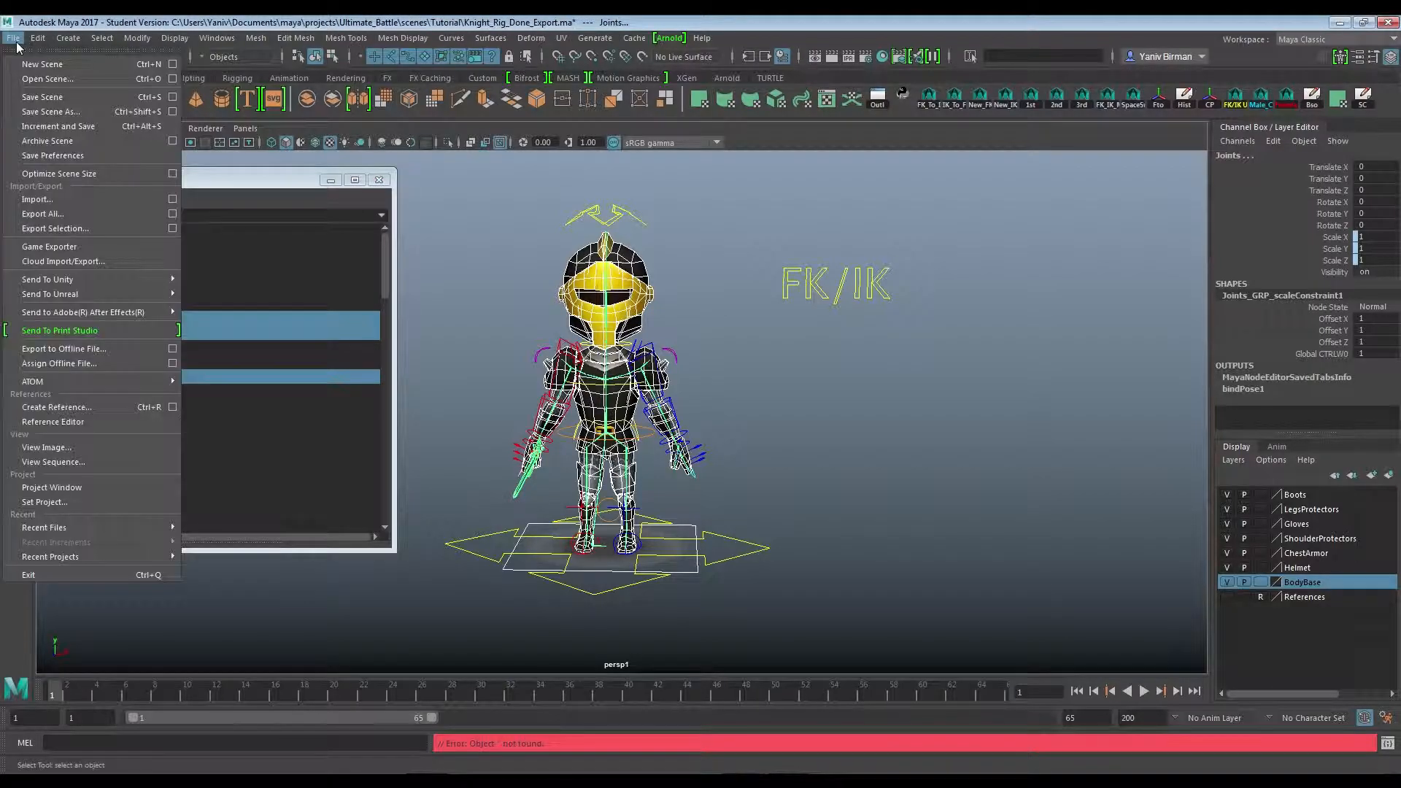
click(73, 229)
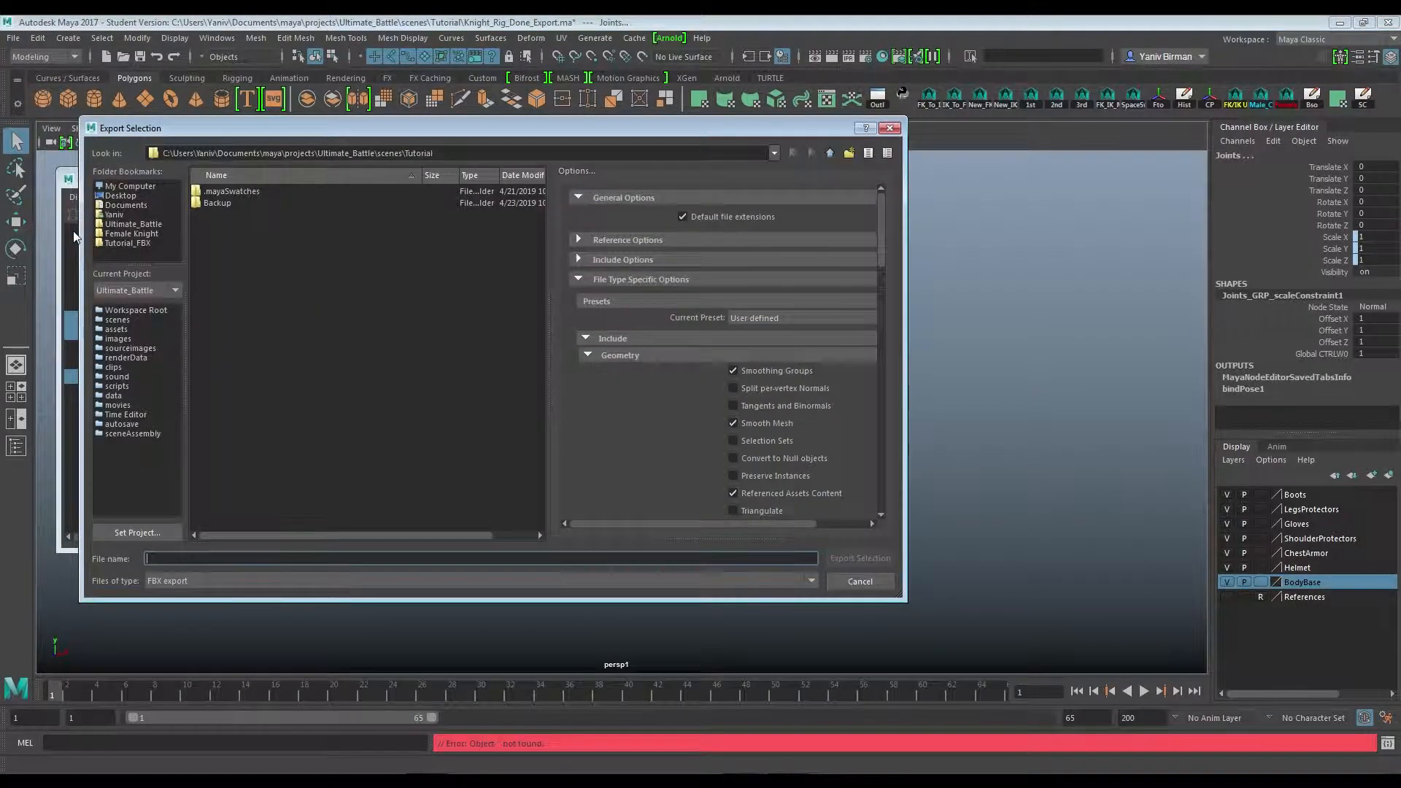
click(128, 243)
click(216, 557)
text(Knight)
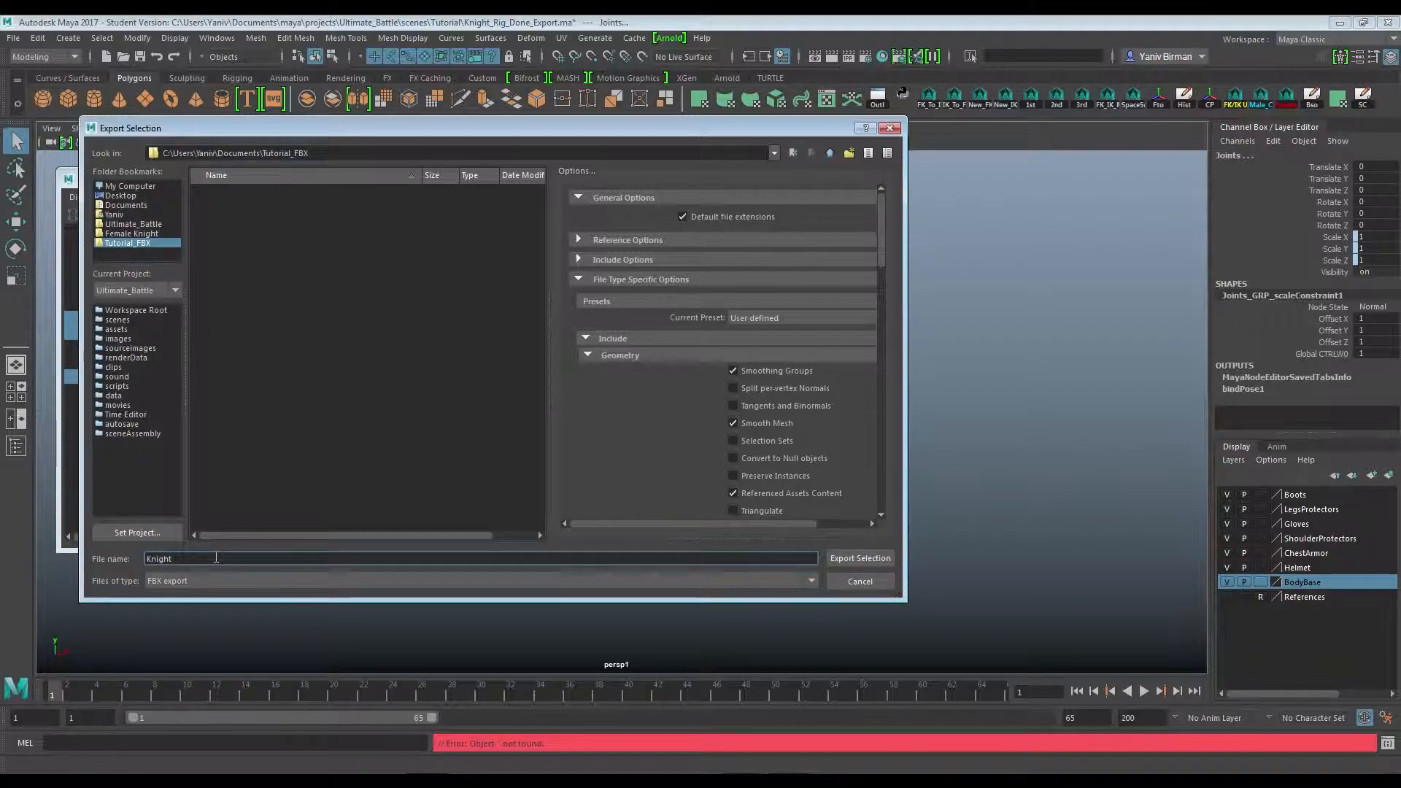
Enable Bake Animation in the FBX export options with start 0 and end 1
scroll(664, 400, down, 3)
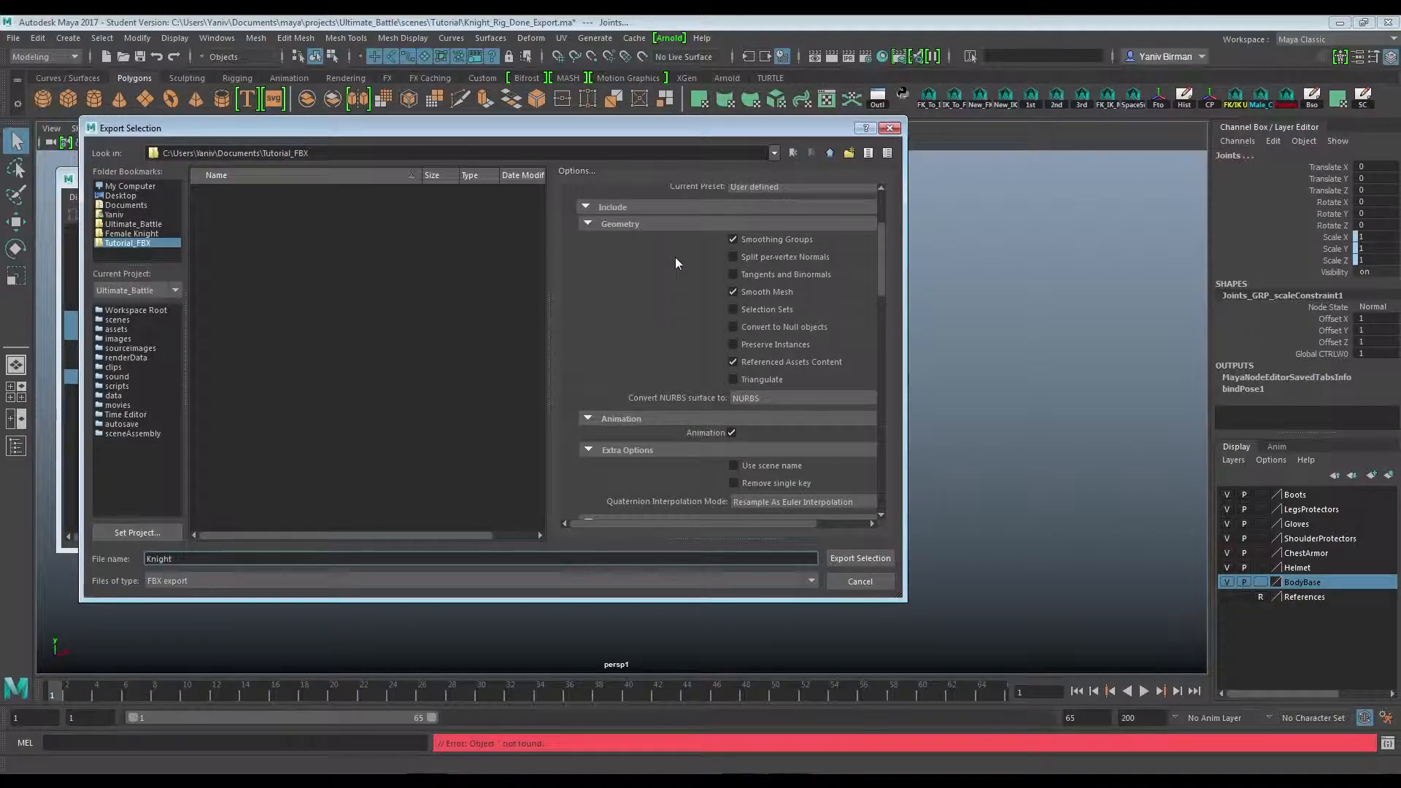
scroll(675, 256, down, 5)
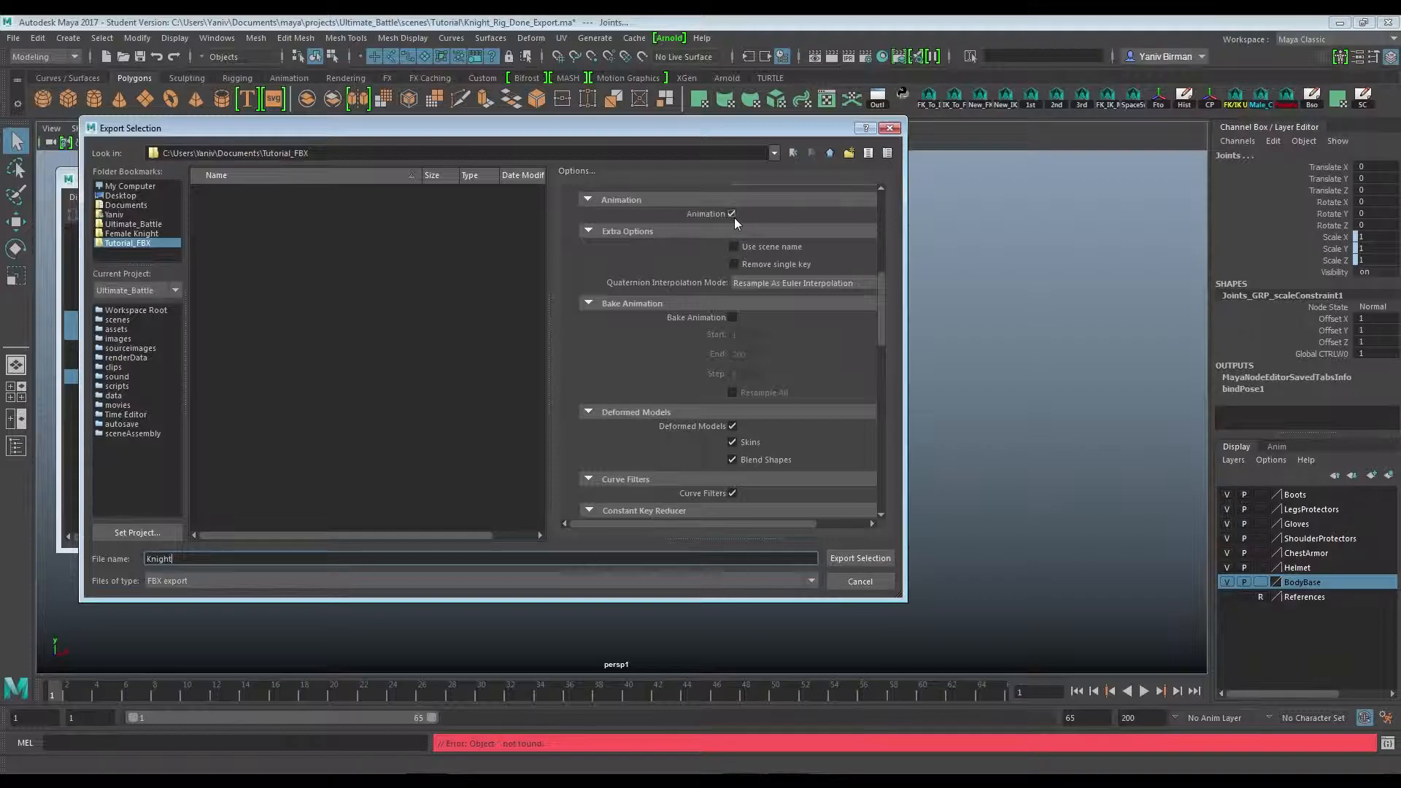
click(733, 317)
click(739, 335)
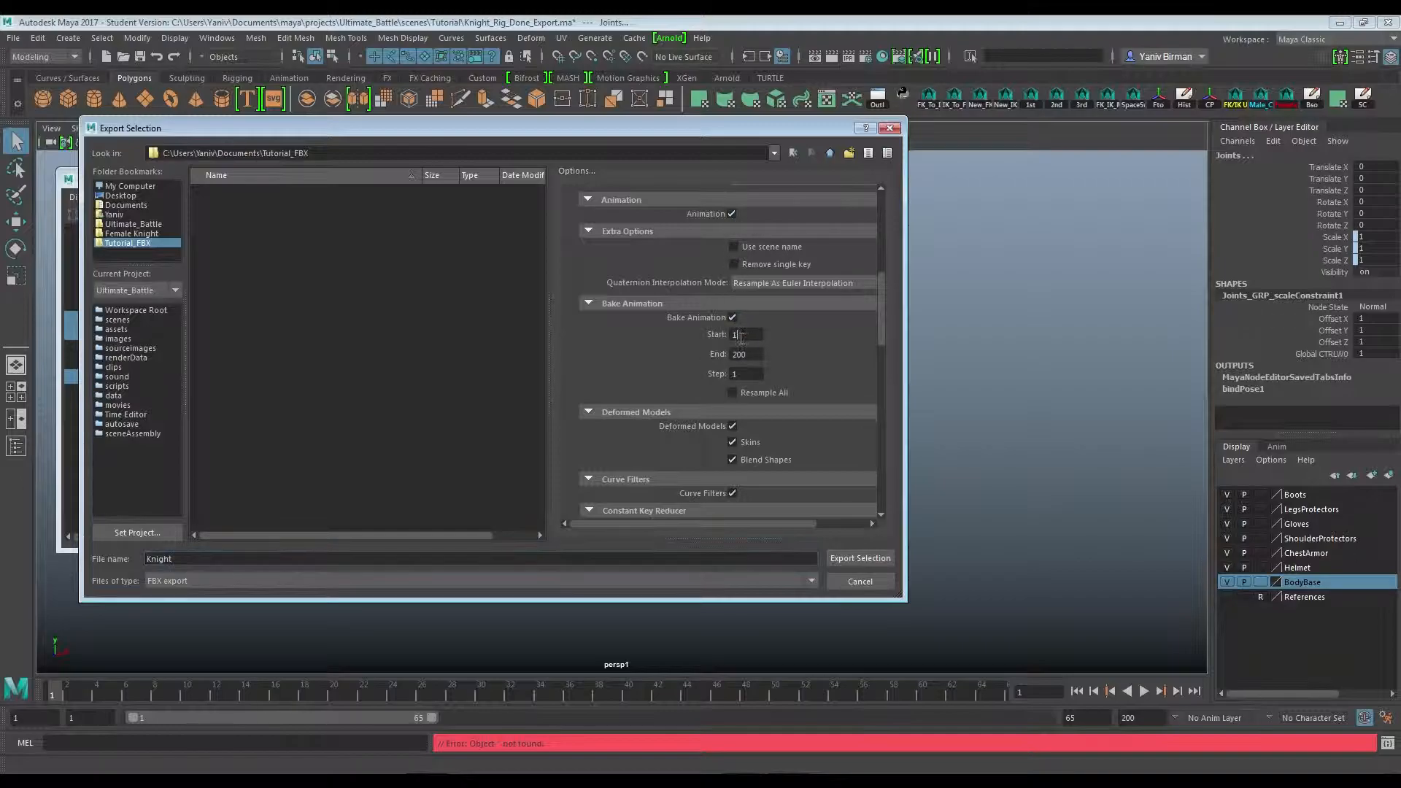
text(0)
key(Tab)
text(1)
Check the remaining FBX export options, export the selection as Knight, and dismiss the warnings report
scroll(634, 349, down, 3)
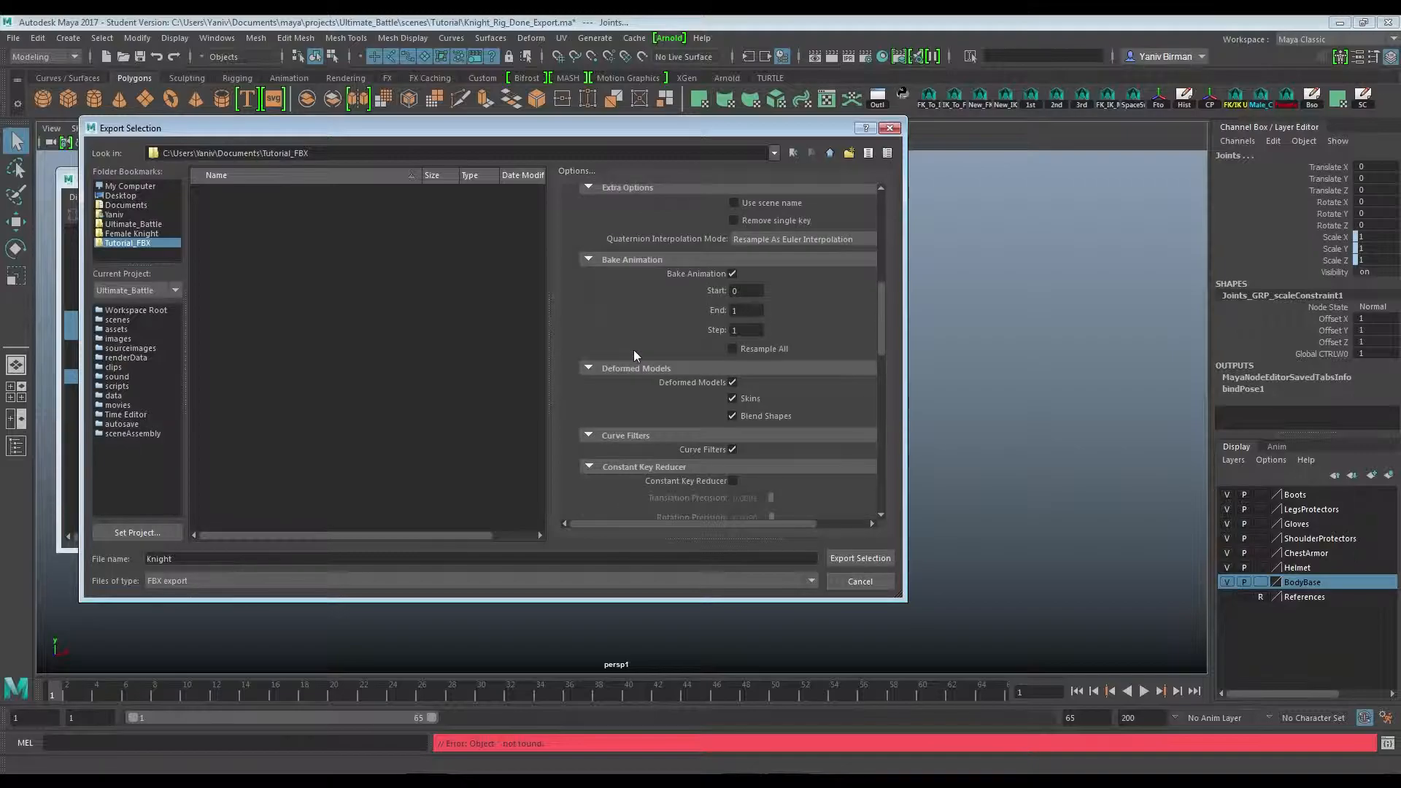
scroll(633, 348, down, 7)
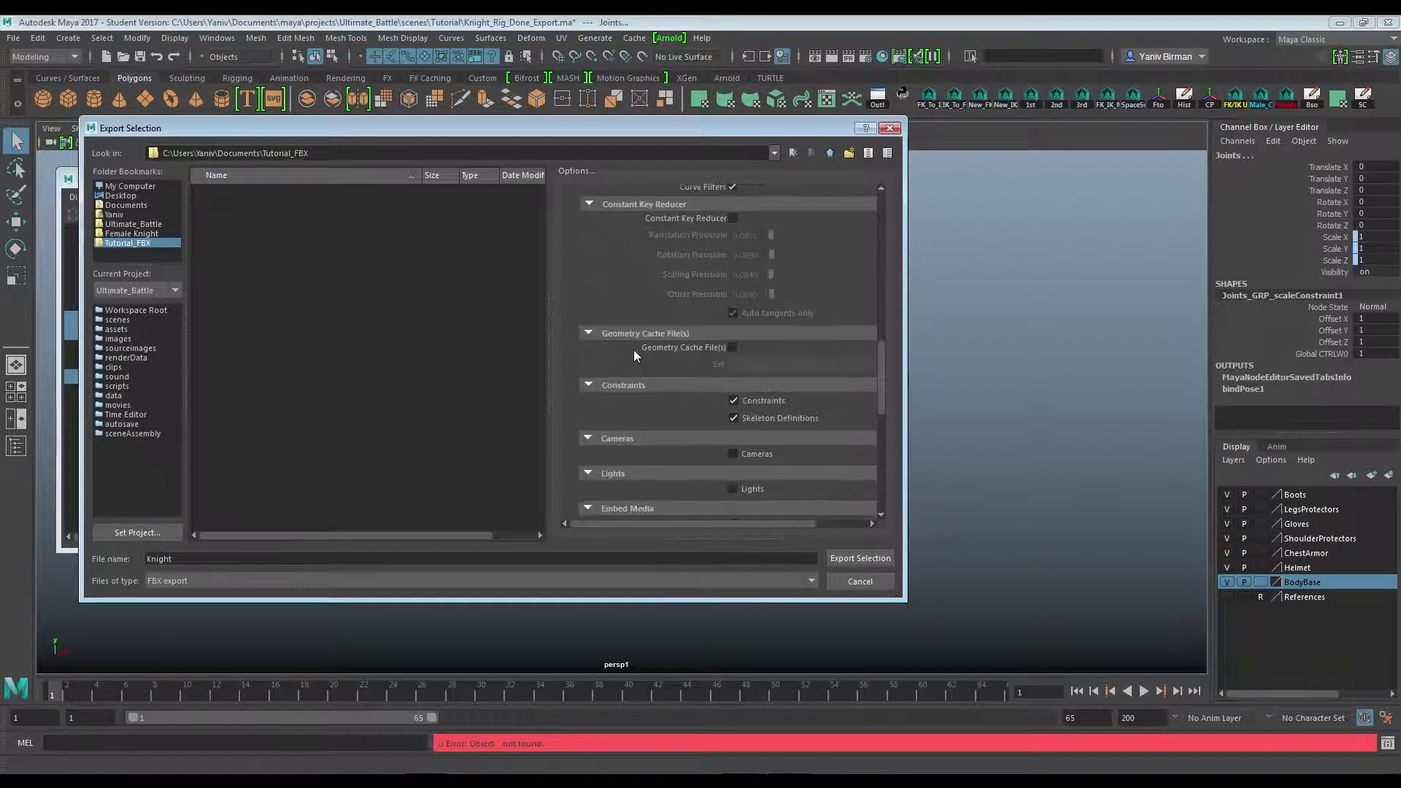
scroll(634, 349, down, 6)
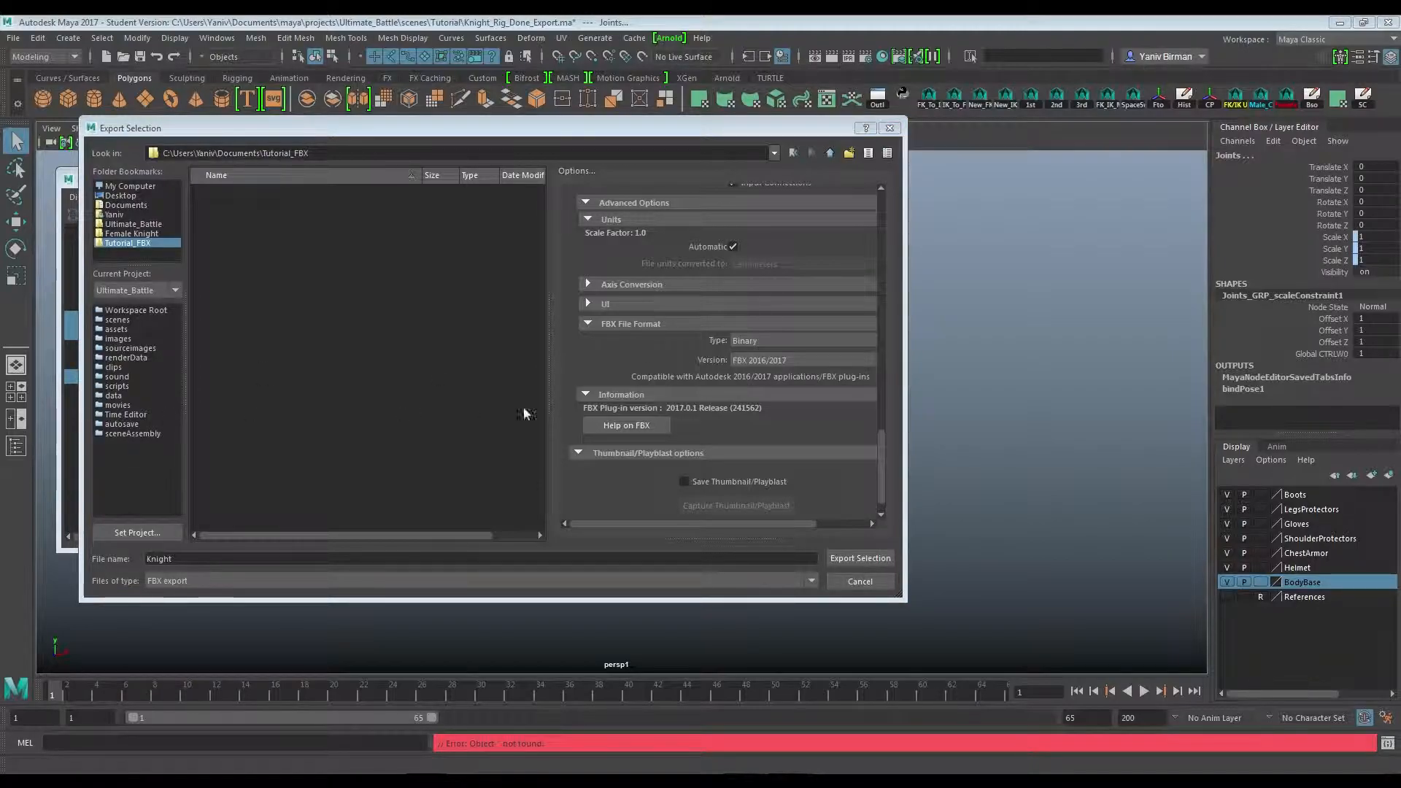
click(853, 559)
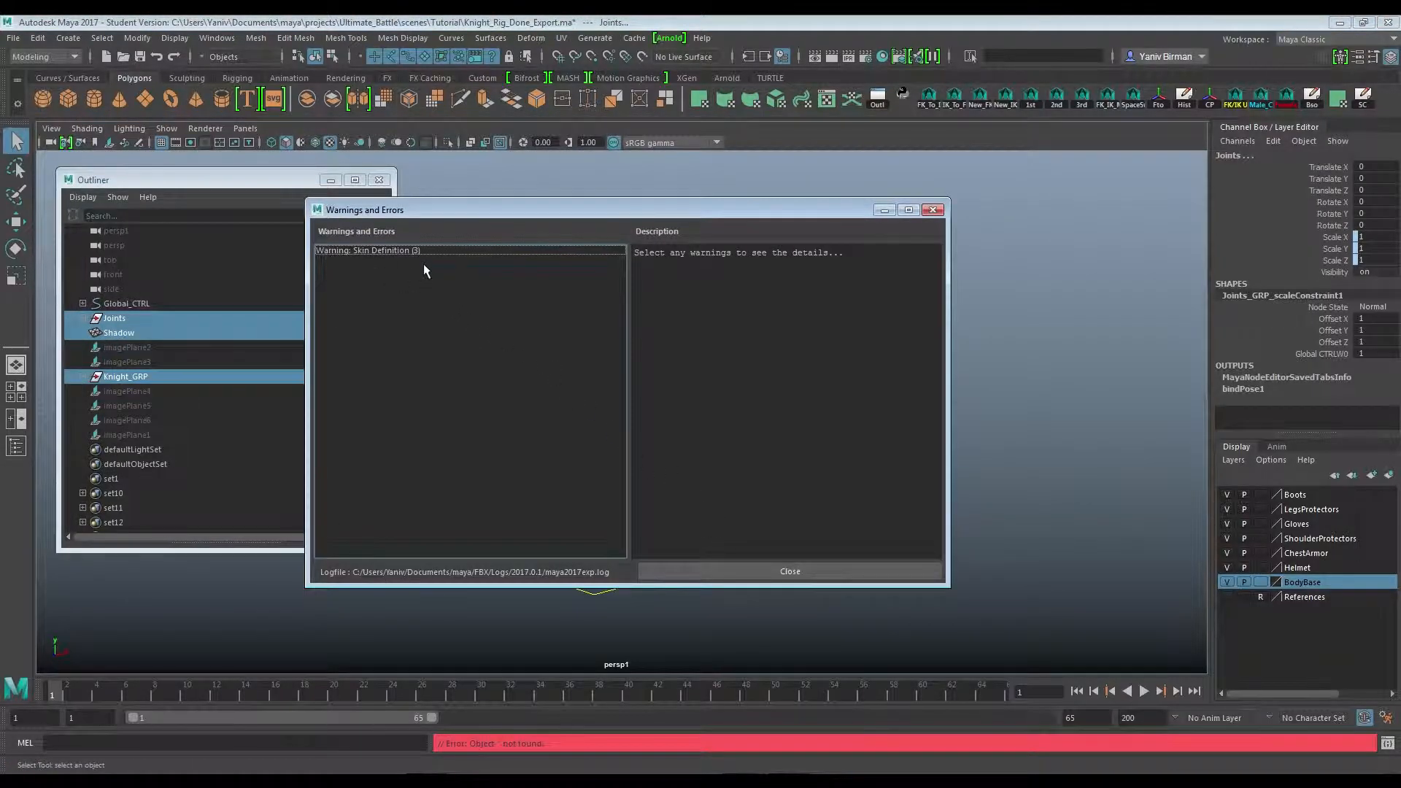
click(798, 572)
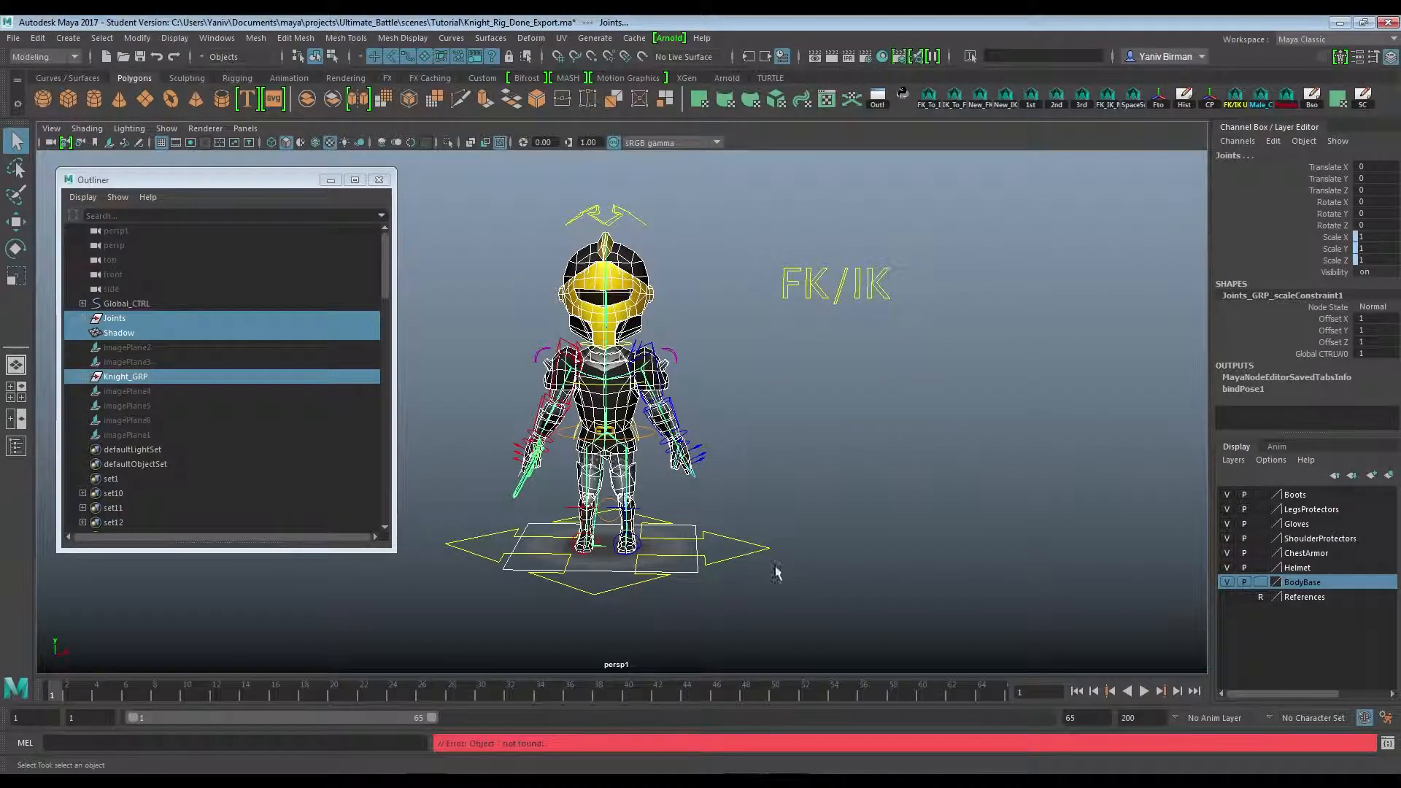
Close the Outliner and start a new scene without saving the changes to Knight_Rig_Done_Export.ma
click(379, 180)
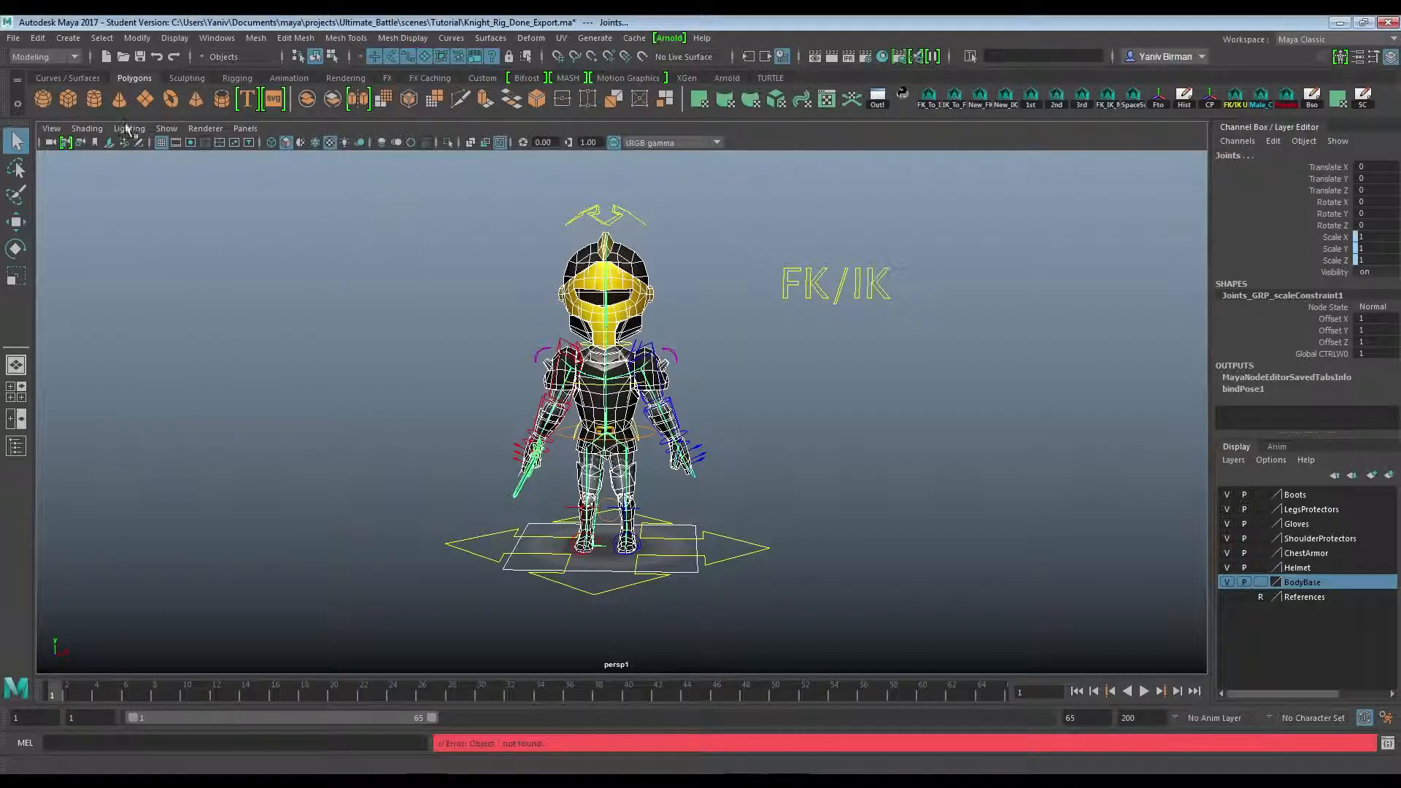
click(13, 38)
click(53, 66)
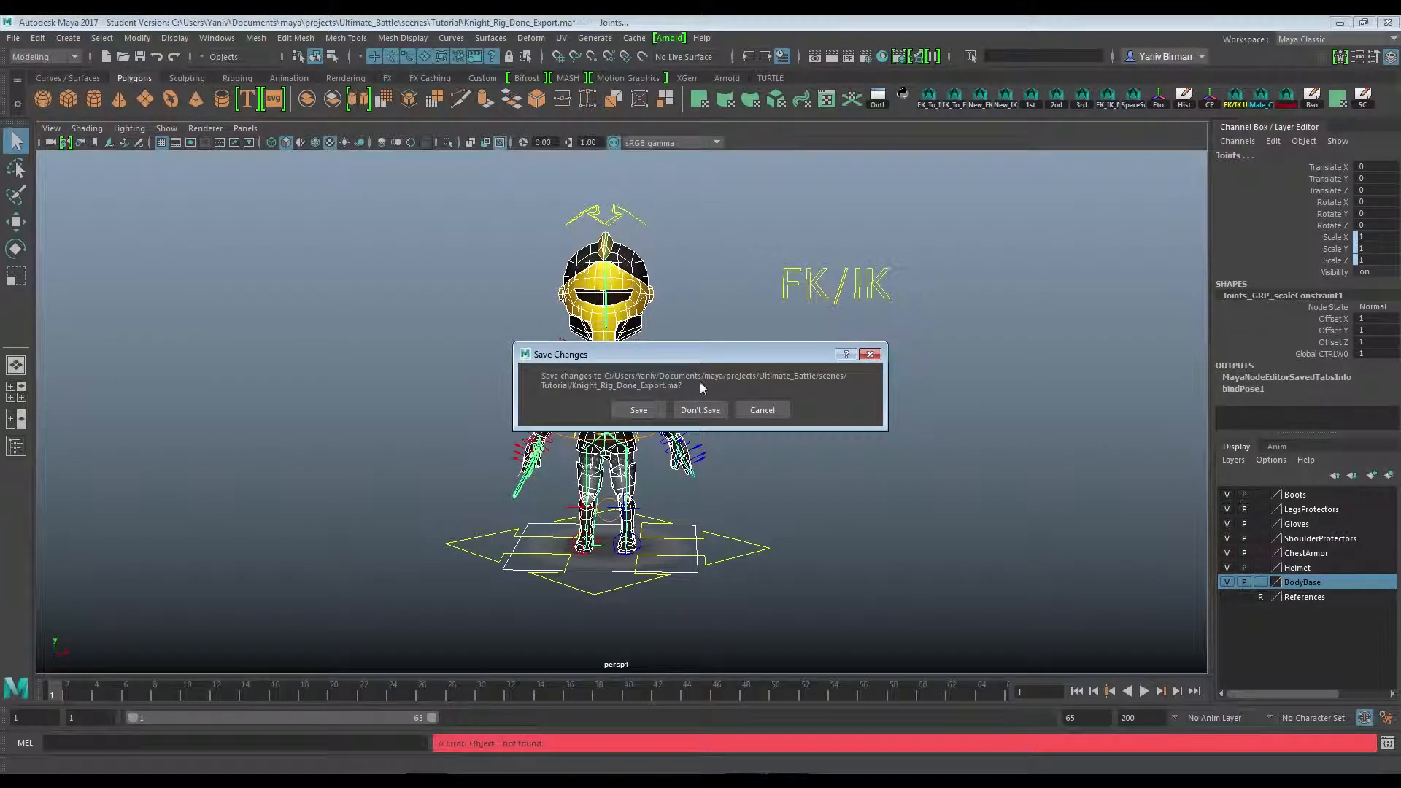
click(702, 410)
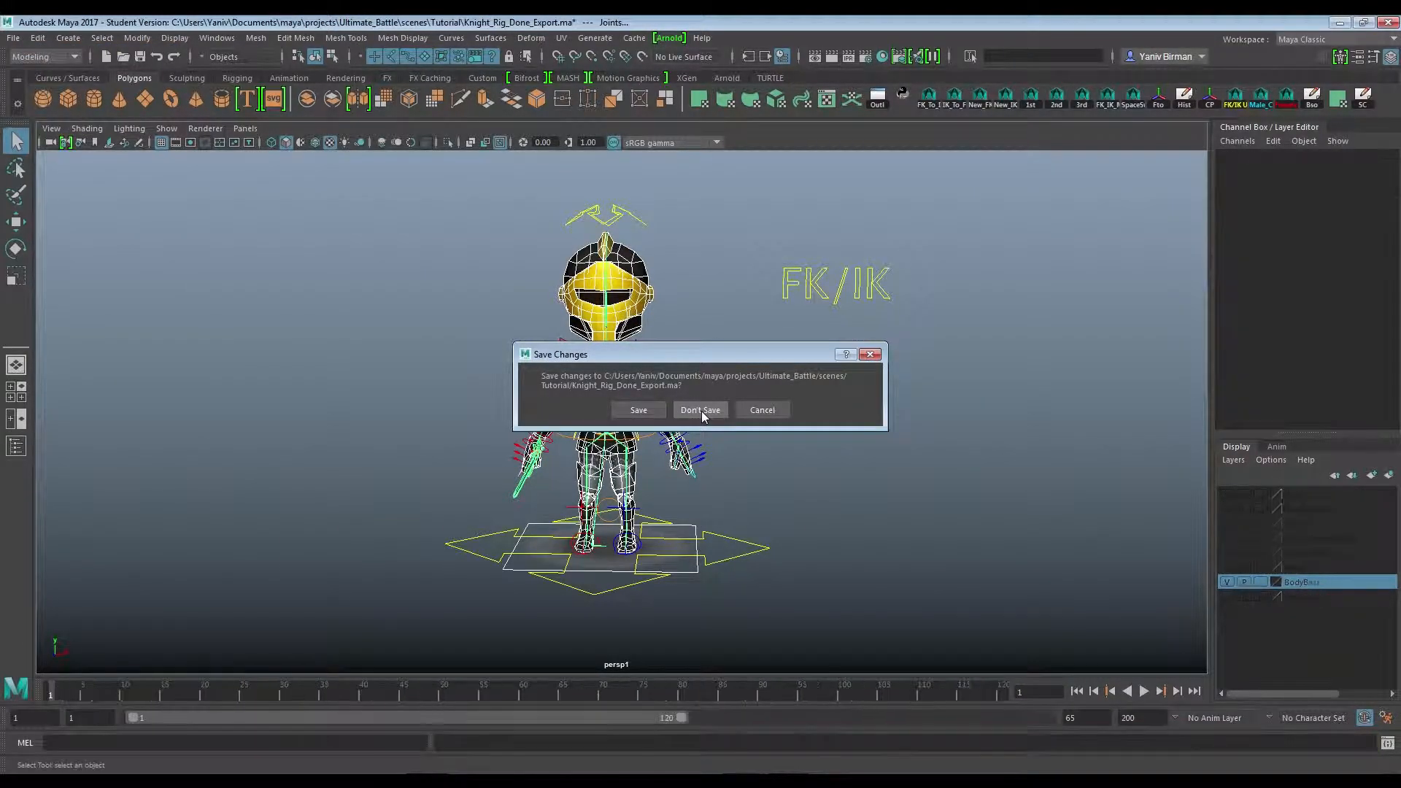
Import Knight.fbx from the Tutorial_FBX folder, view the bind pose warning's details and dismiss the report
click(13, 38)
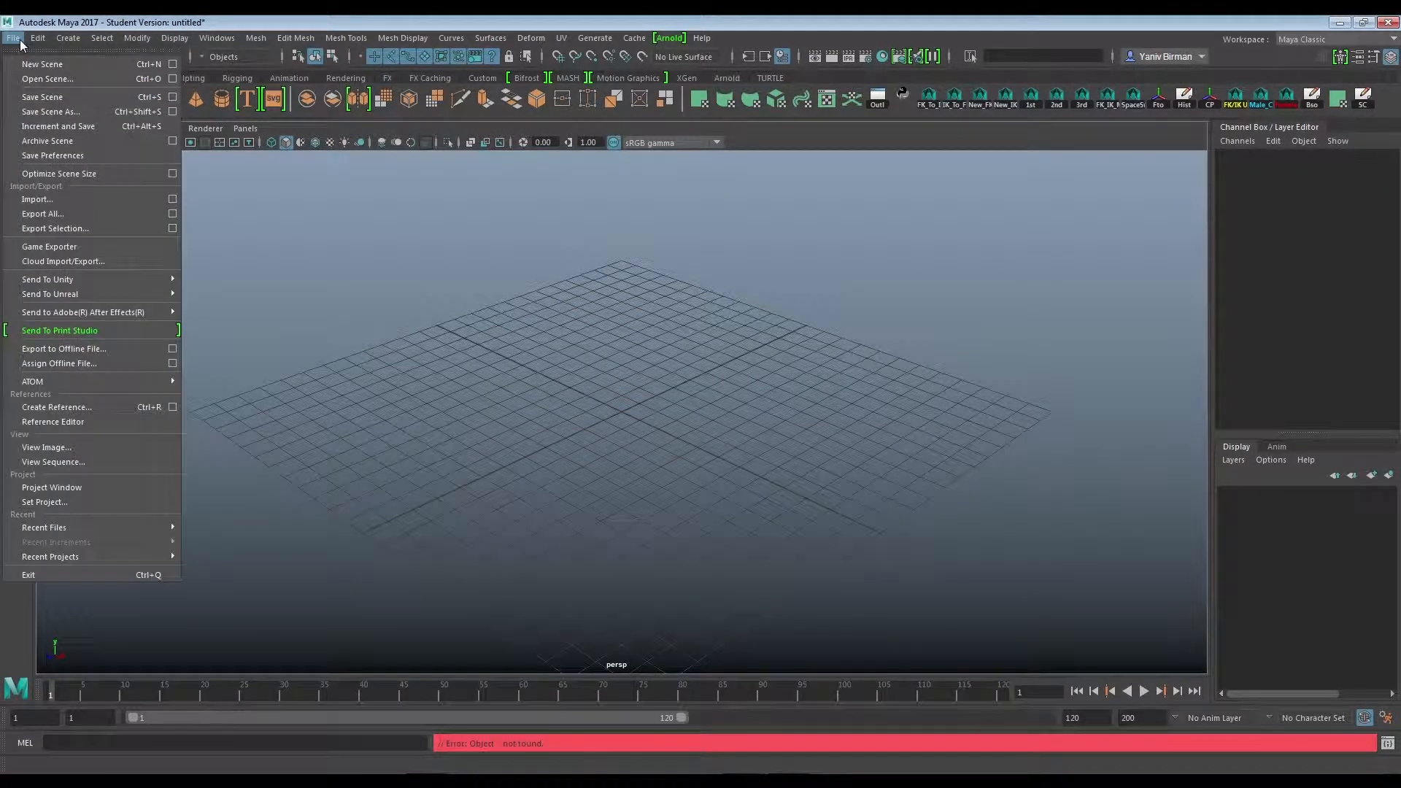
click(33, 196)
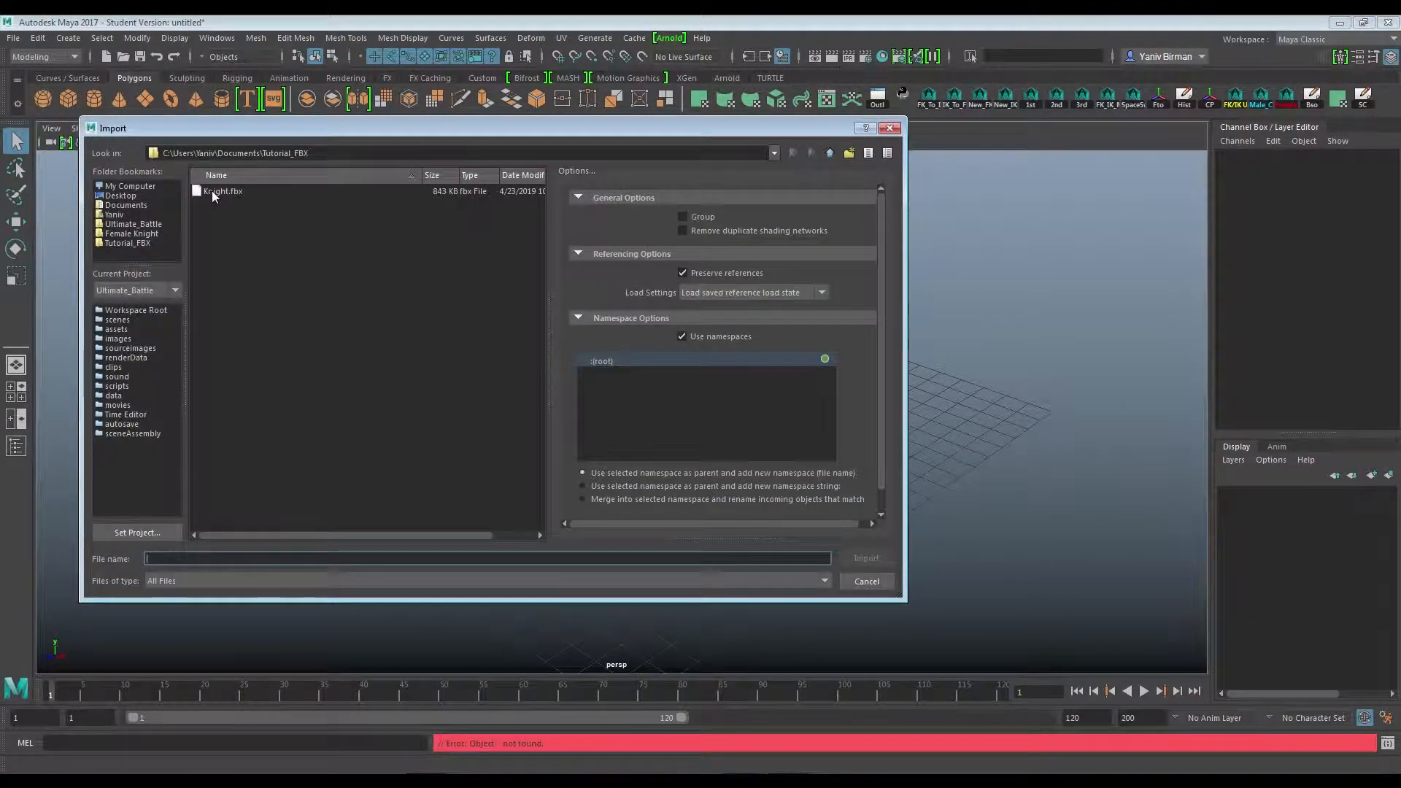
click(215, 191)
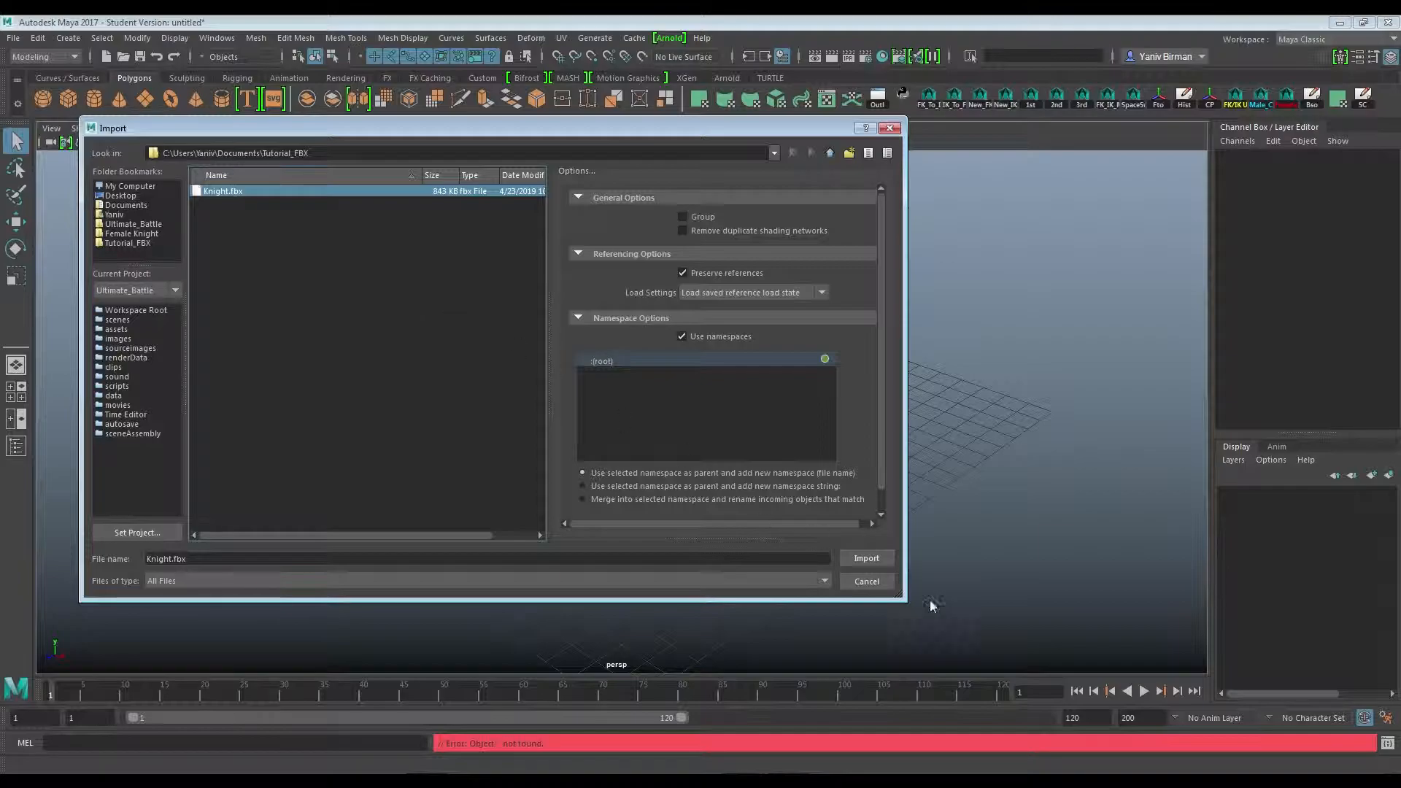
click(872, 560)
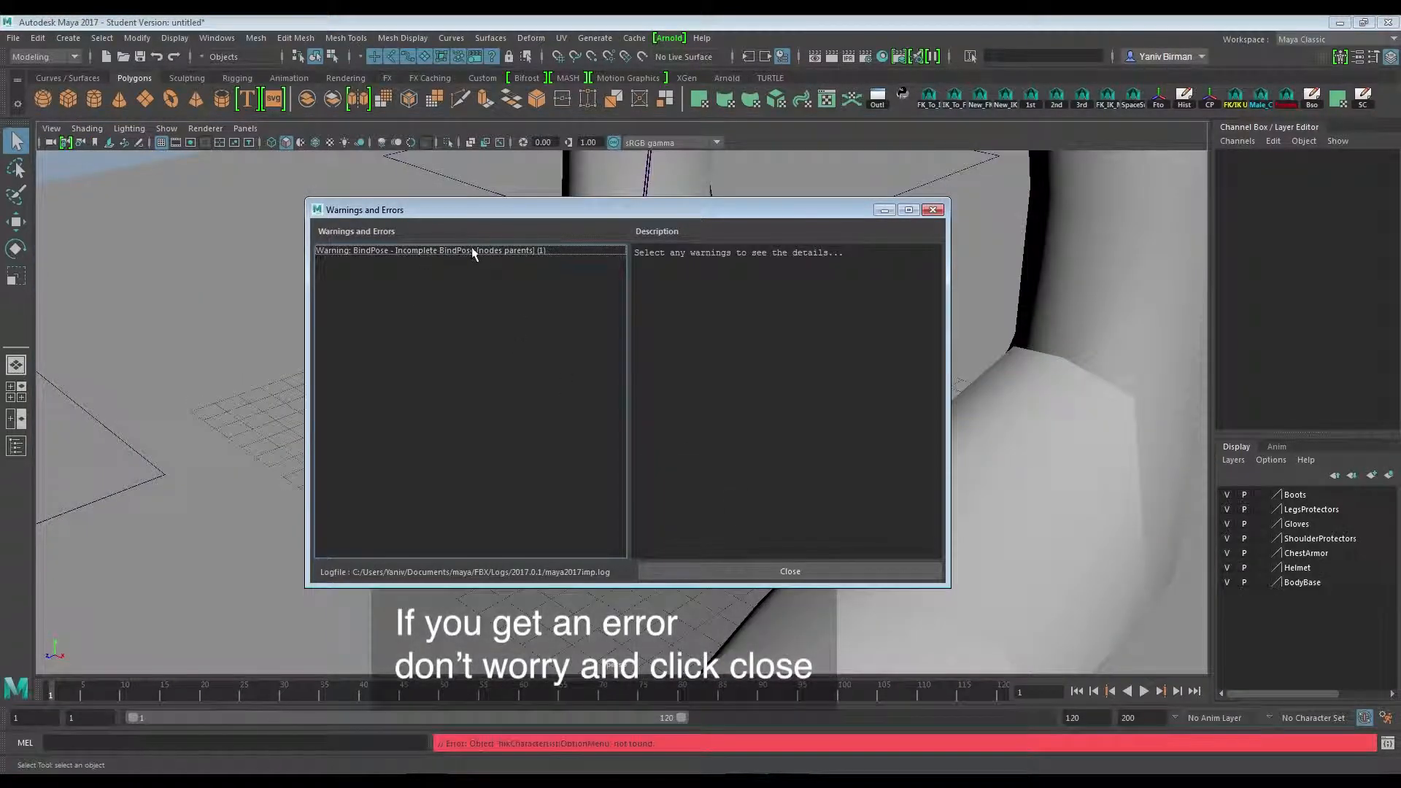
click(489, 253)
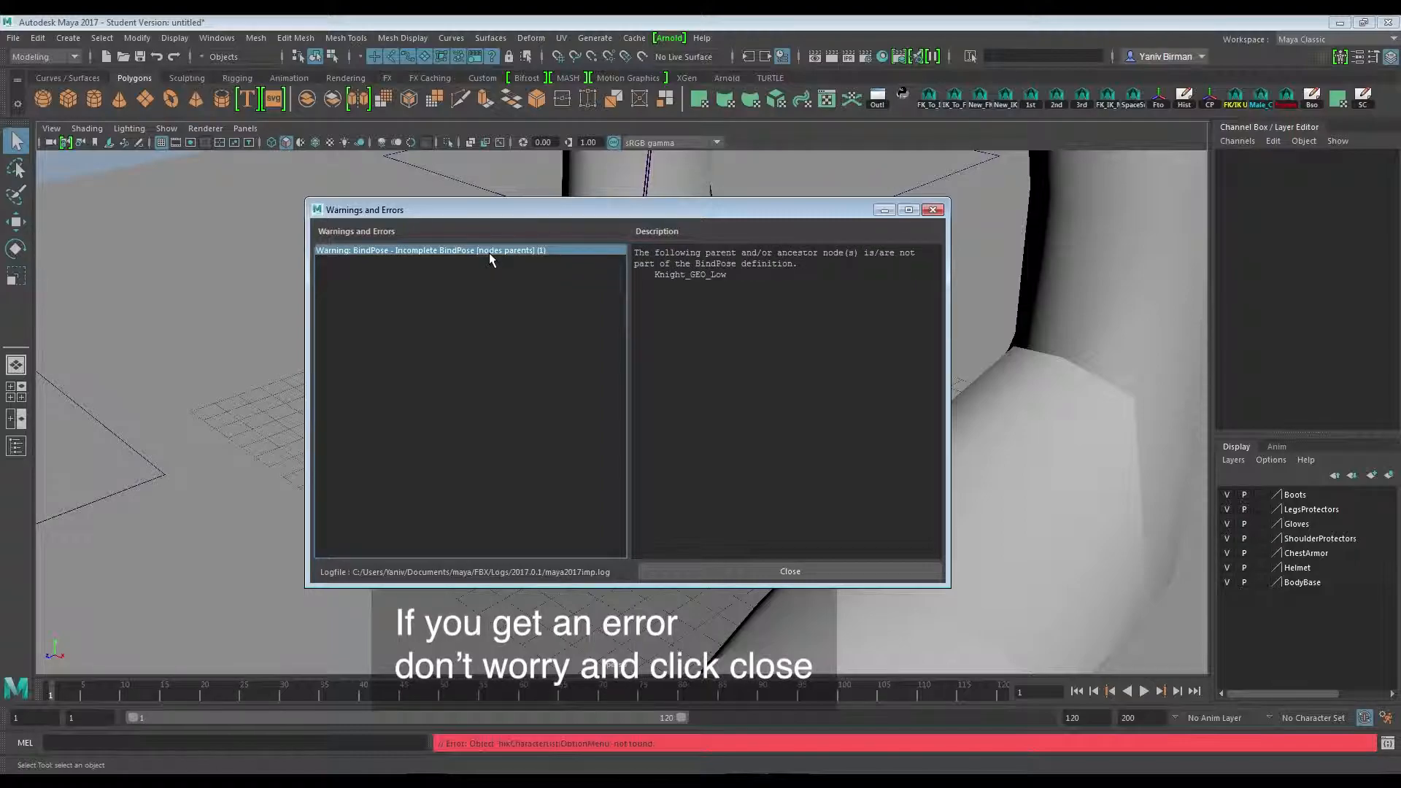
click(797, 571)
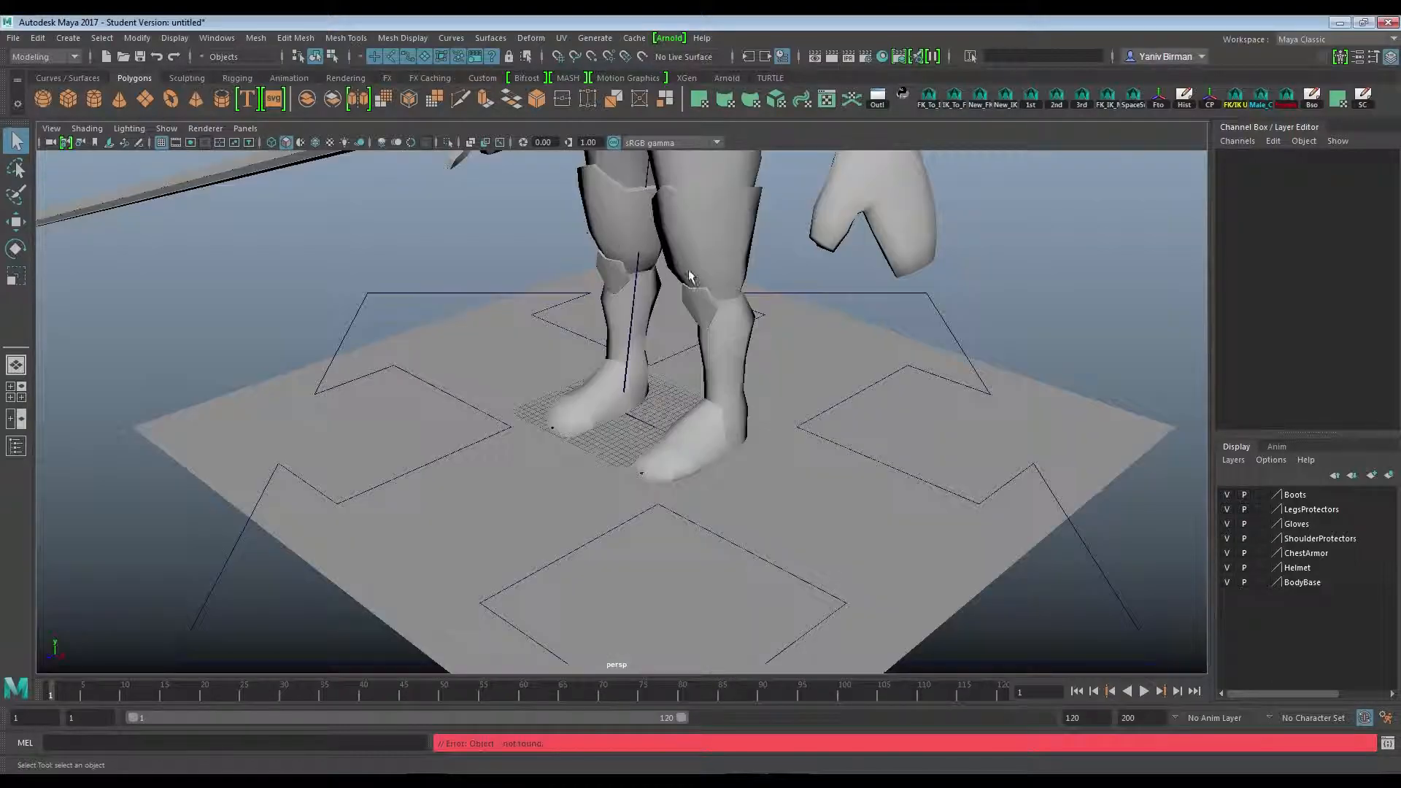
Delete the arrow-shaped control curve lying around the knight's feet on the shadow plane
scroll(688, 274, down, 2)
alt+middle_drag(759, 385, 663, 437)
scroll(664, 436, down, 3)
alt+drag(664, 436, 604, 465)
click(747, 552)
key(Delete)
Select Joints, Shadow and Knight_GRP in the Outliner and close it
click(878, 102)
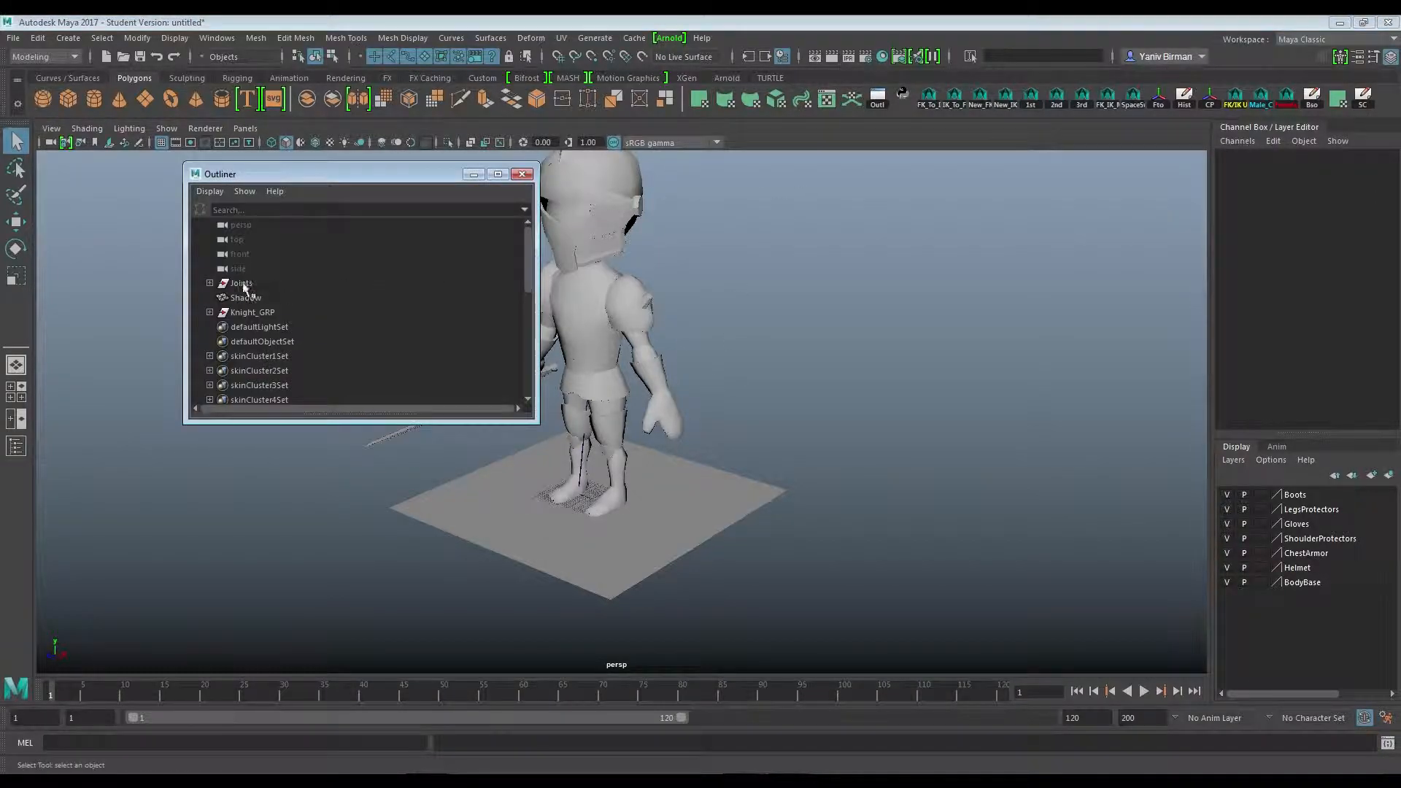
drag(272, 312, 274, 283)
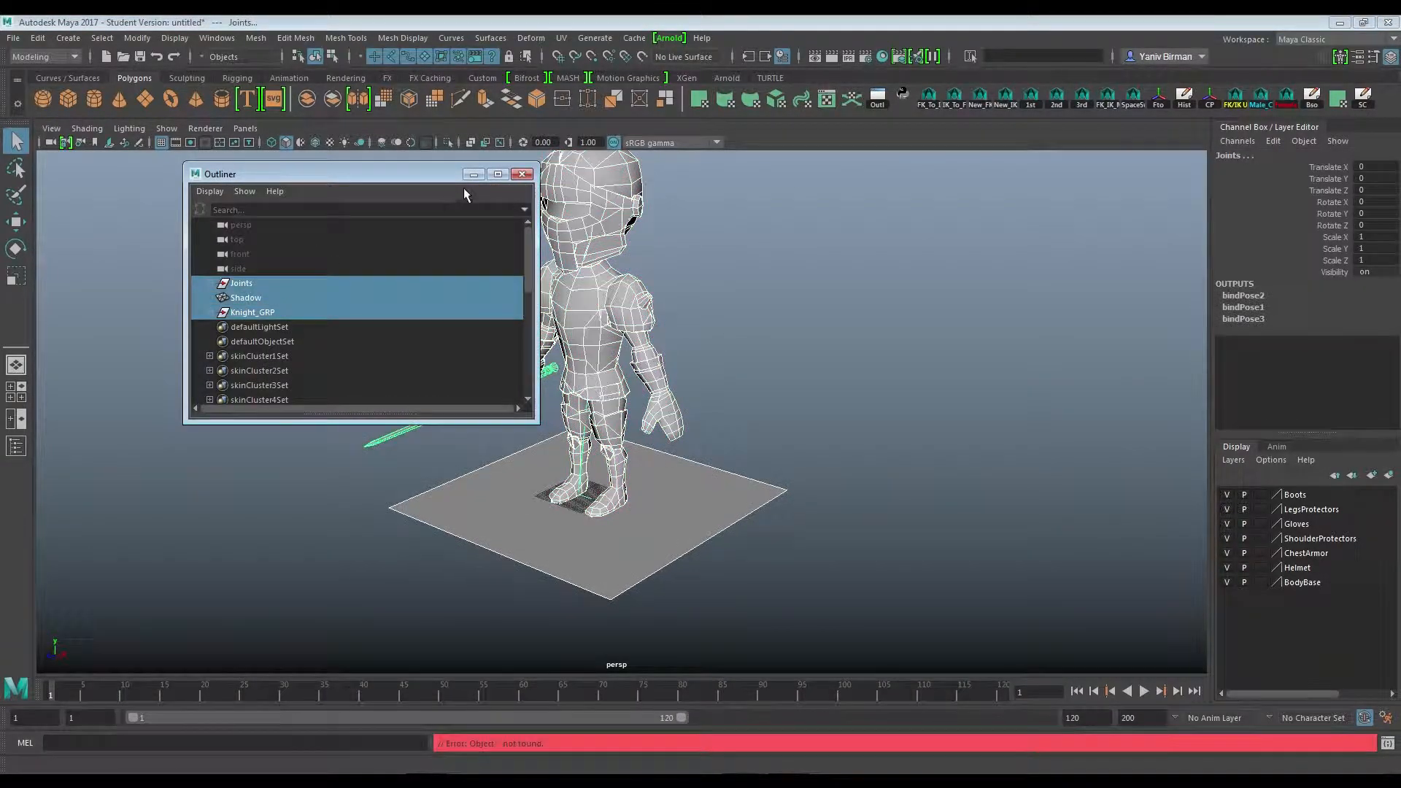
click(522, 173)
Export the selection as FBX with Animation turned off, replacing Knight.fbx in the Tutorial_FBX folder, and clear the selection
click(13, 38)
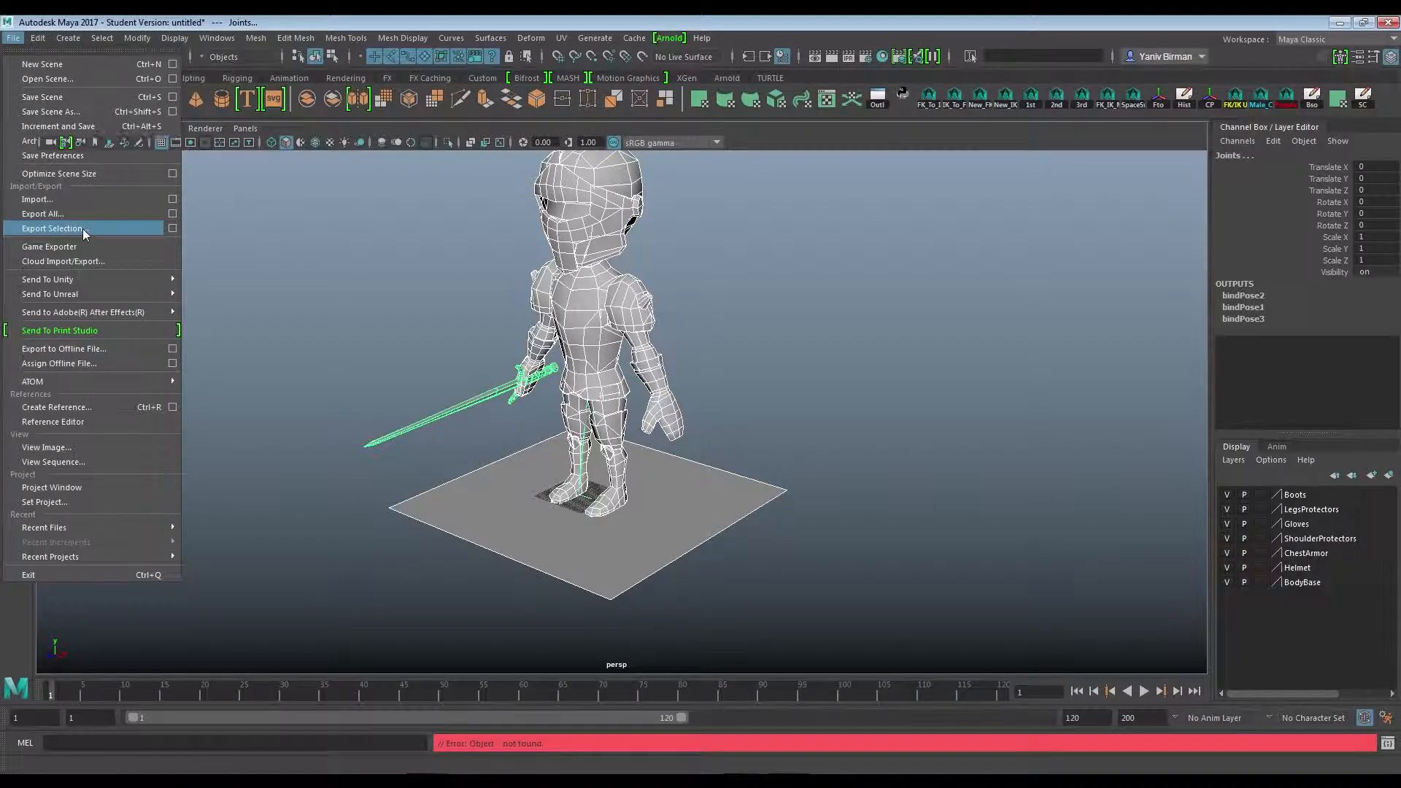
click(82, 229)
click(264, 190)
scroll(687, 392, down, 5)
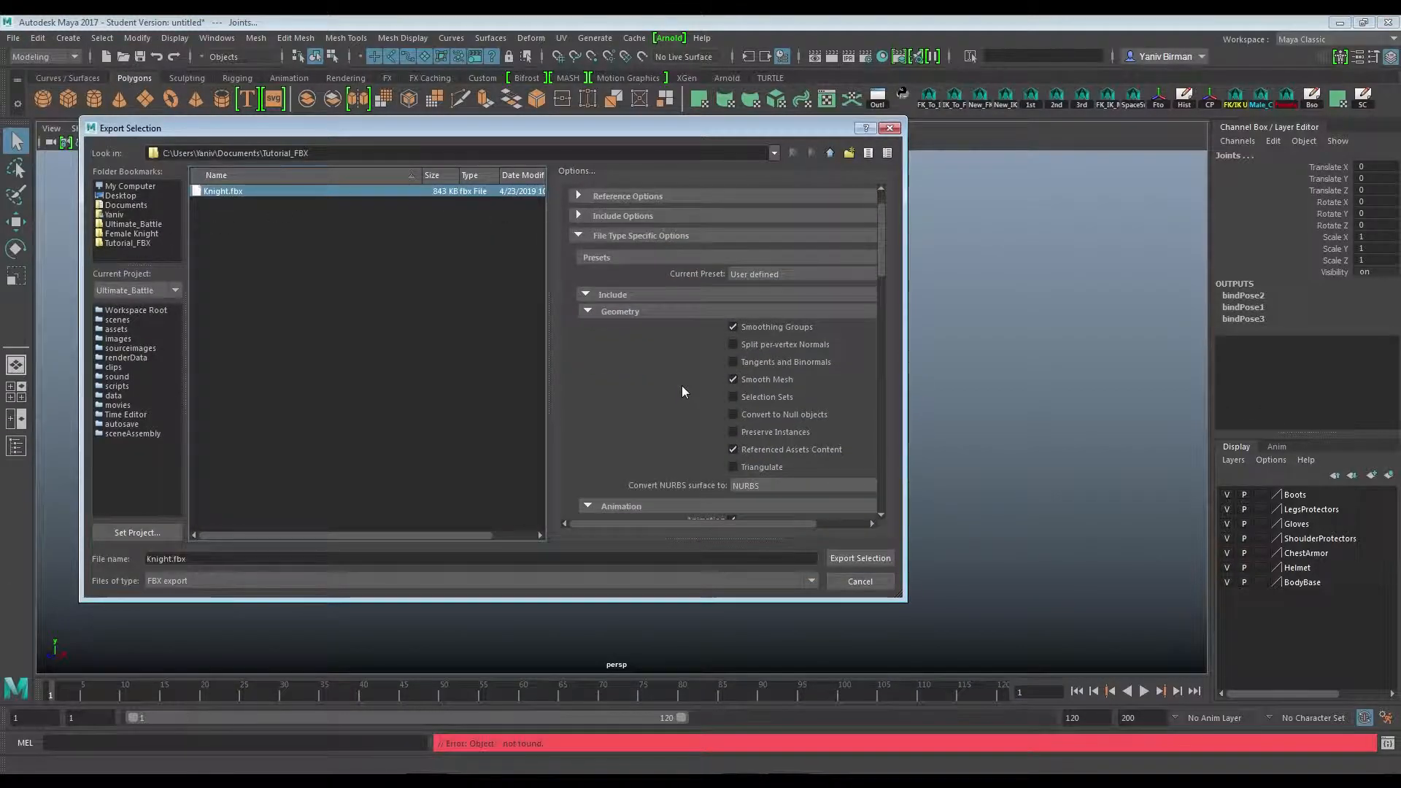
click(731, 345)
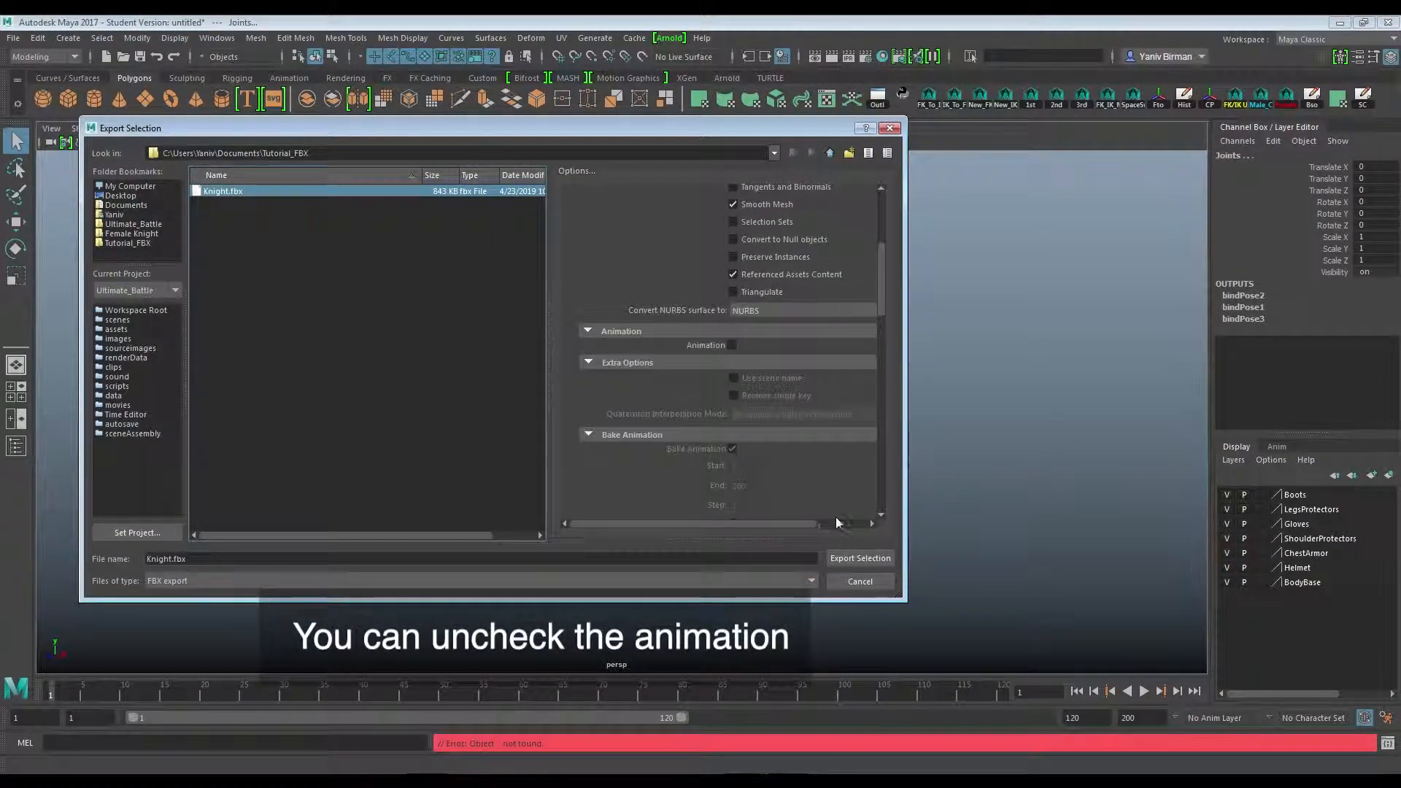
click(860, 558)
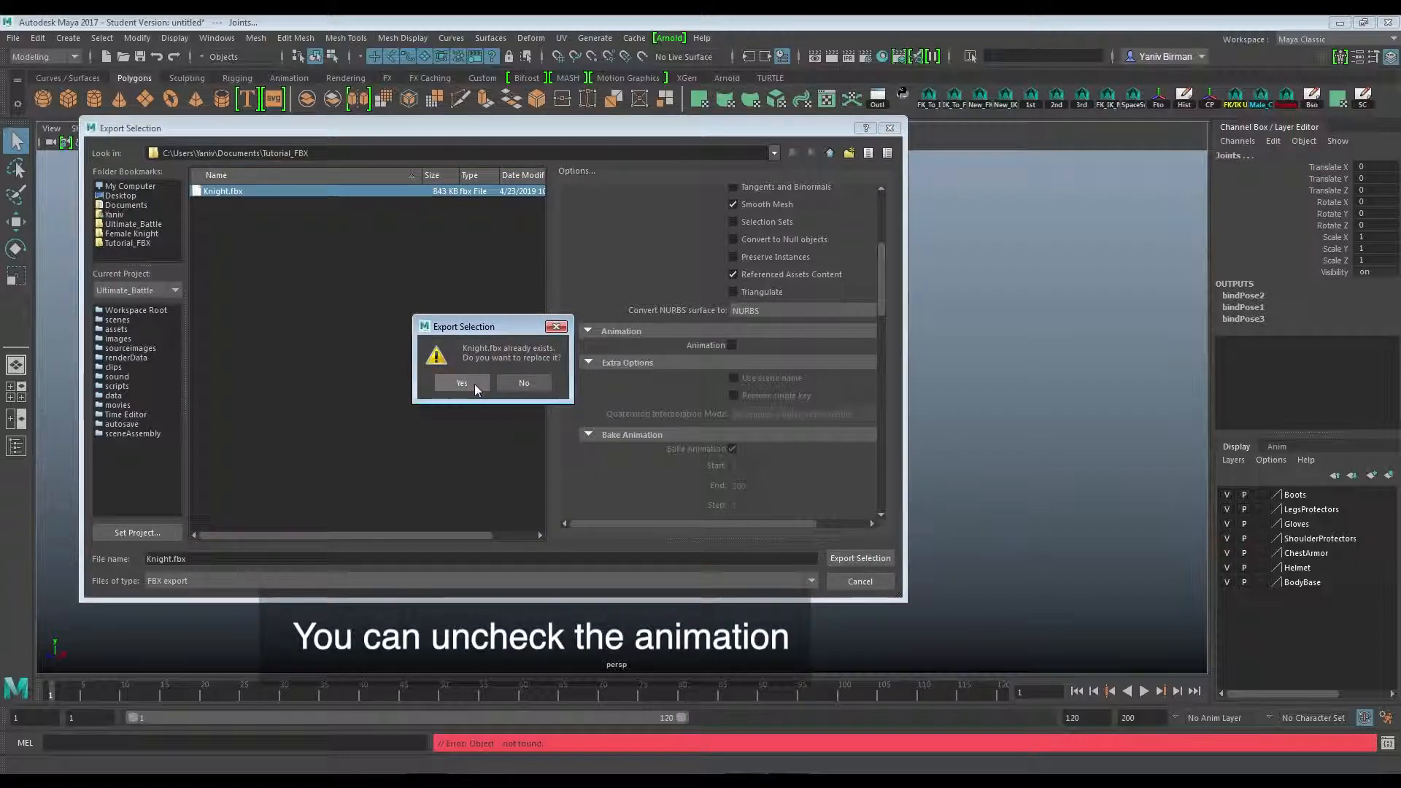
click(474, 384)
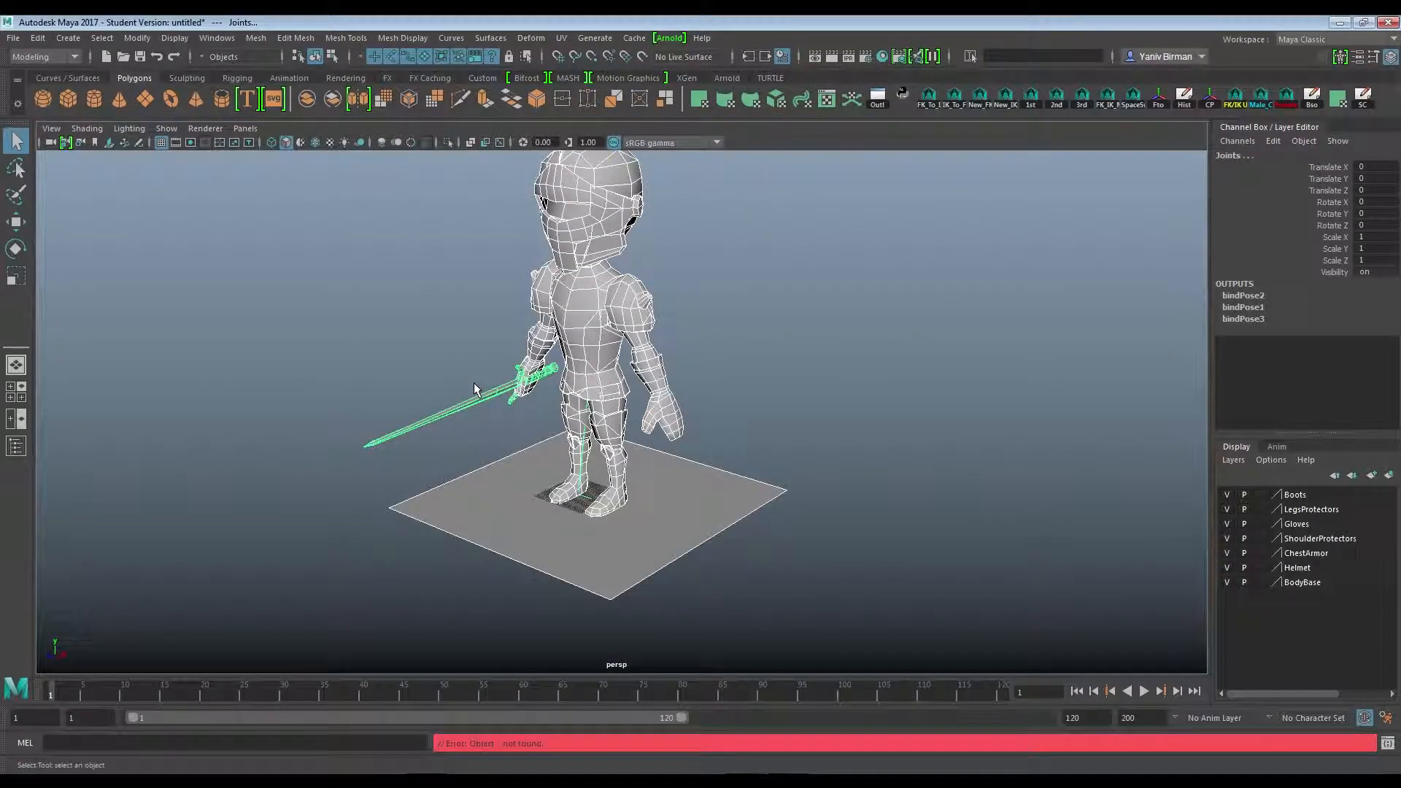
click(381, 350)
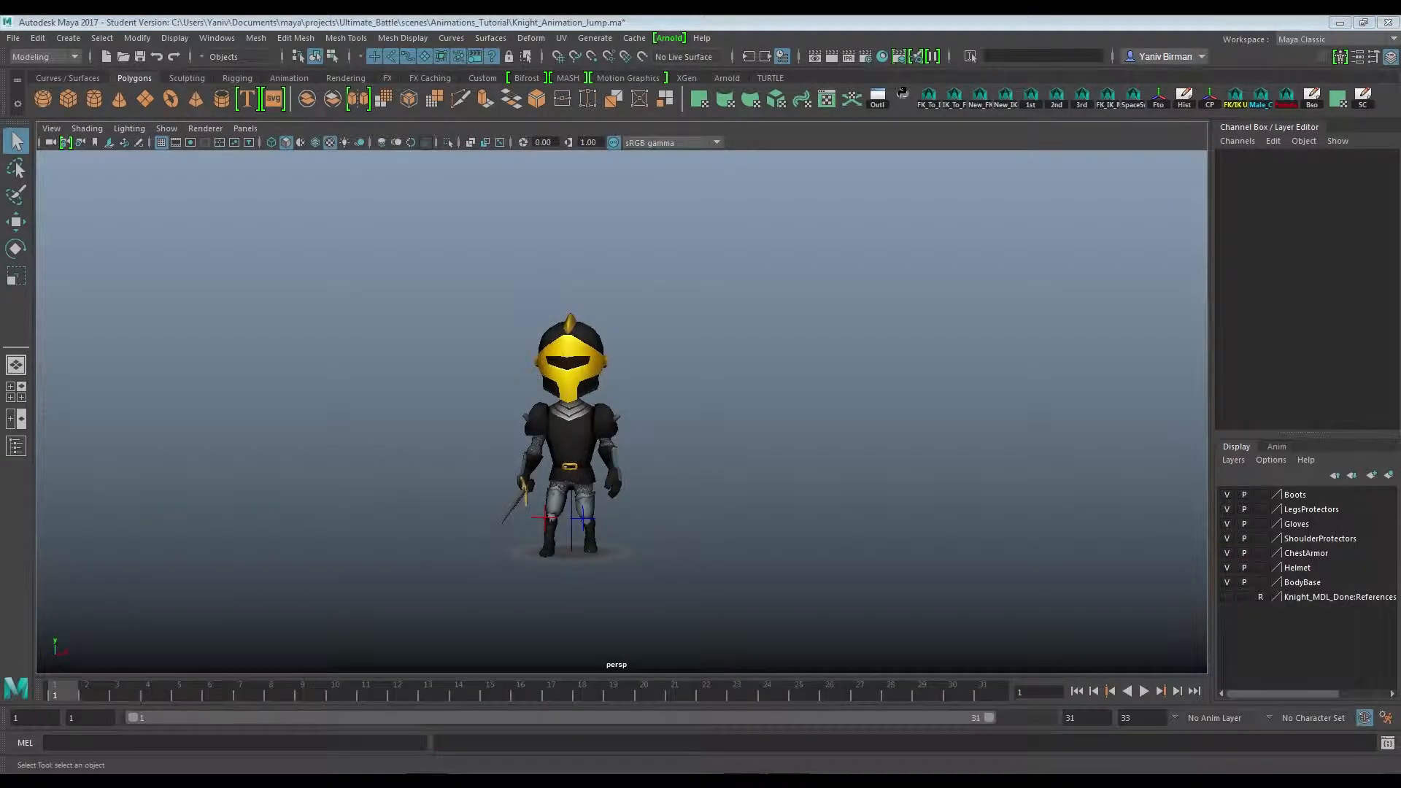
Play back the knight's jump animation in Knight_Animation_Jump.ma and return to the first frame
click(1145, 692)
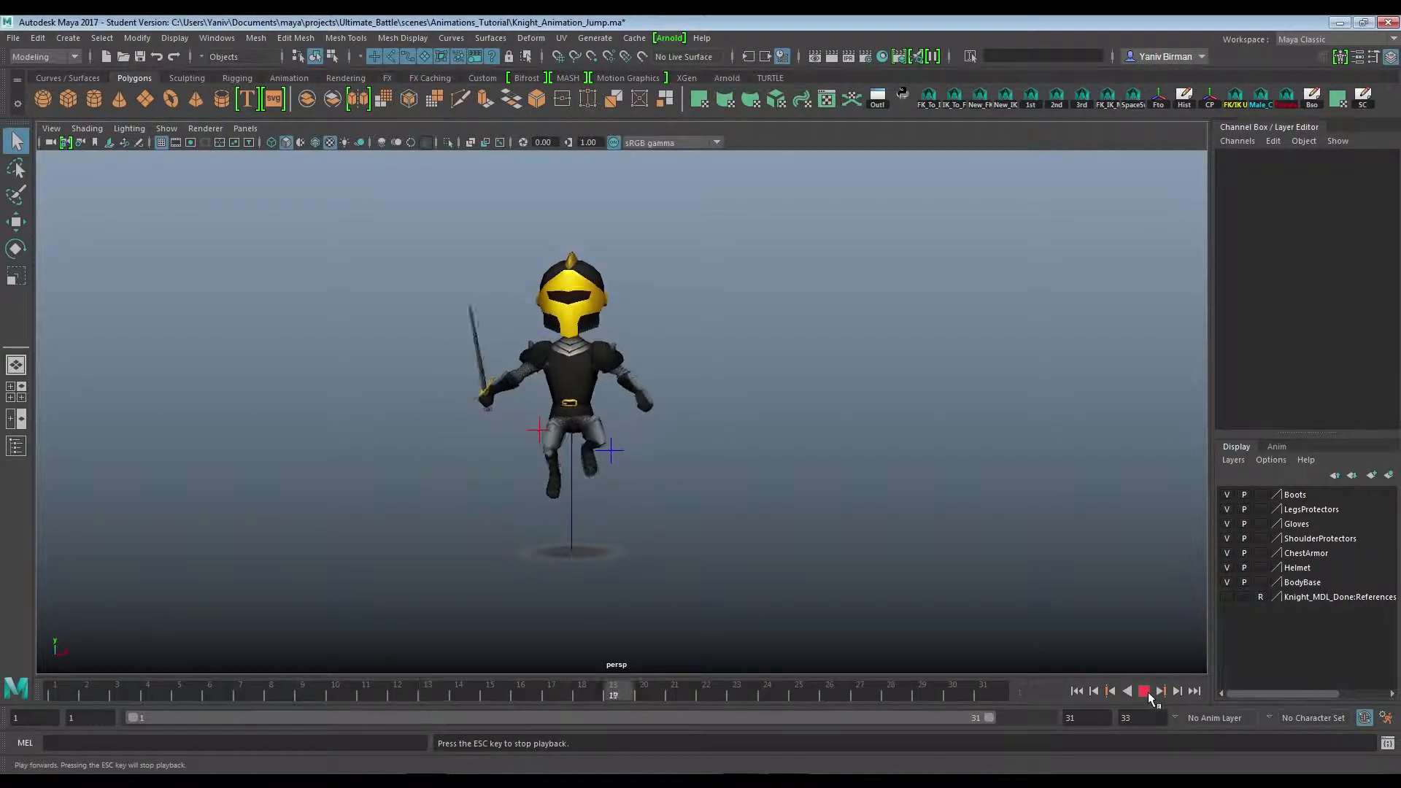
click(1146, 691)
click(1078, 691)
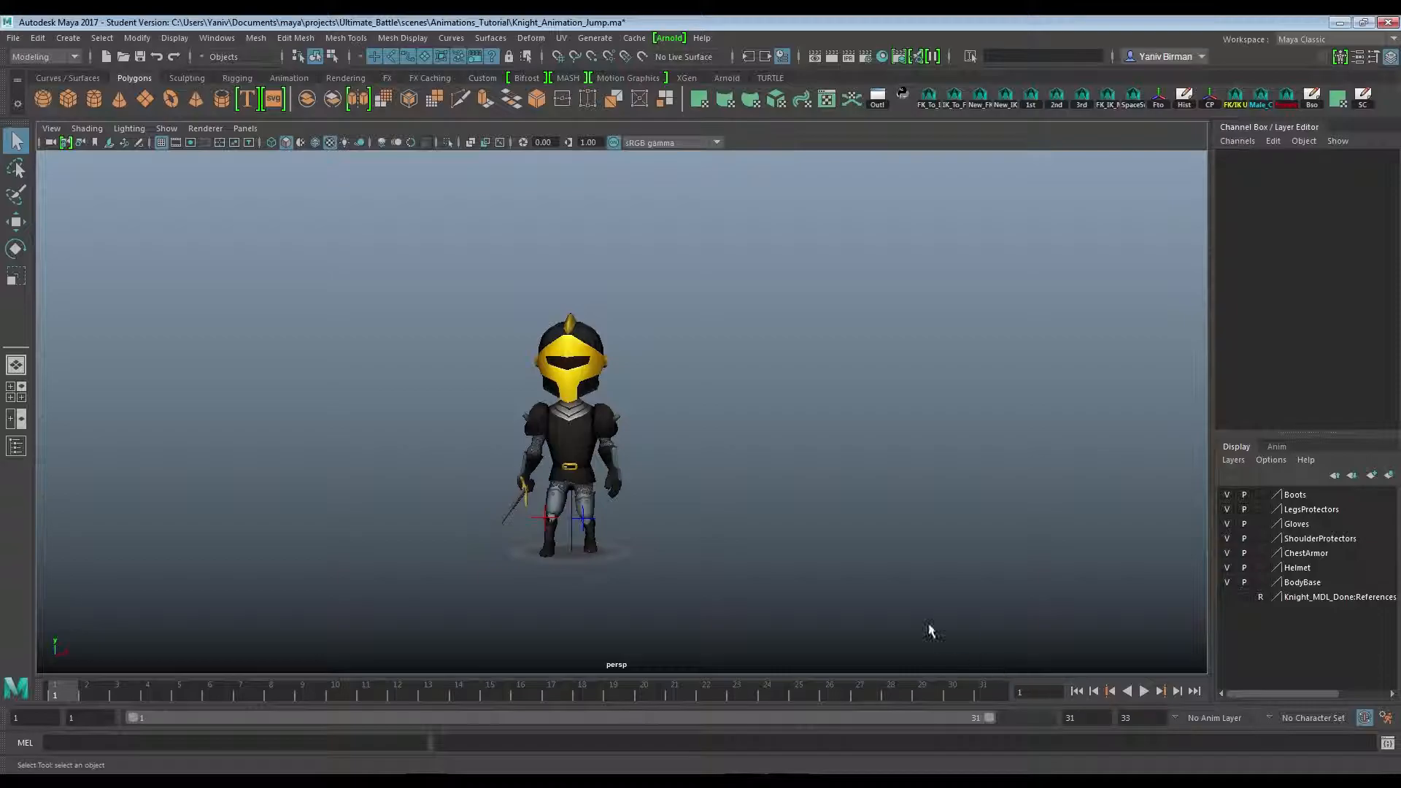
Save the jump animation scene under the new name Knight_Animation_Jump_Export in the Animations_Tutorial folder
click(14, 37)
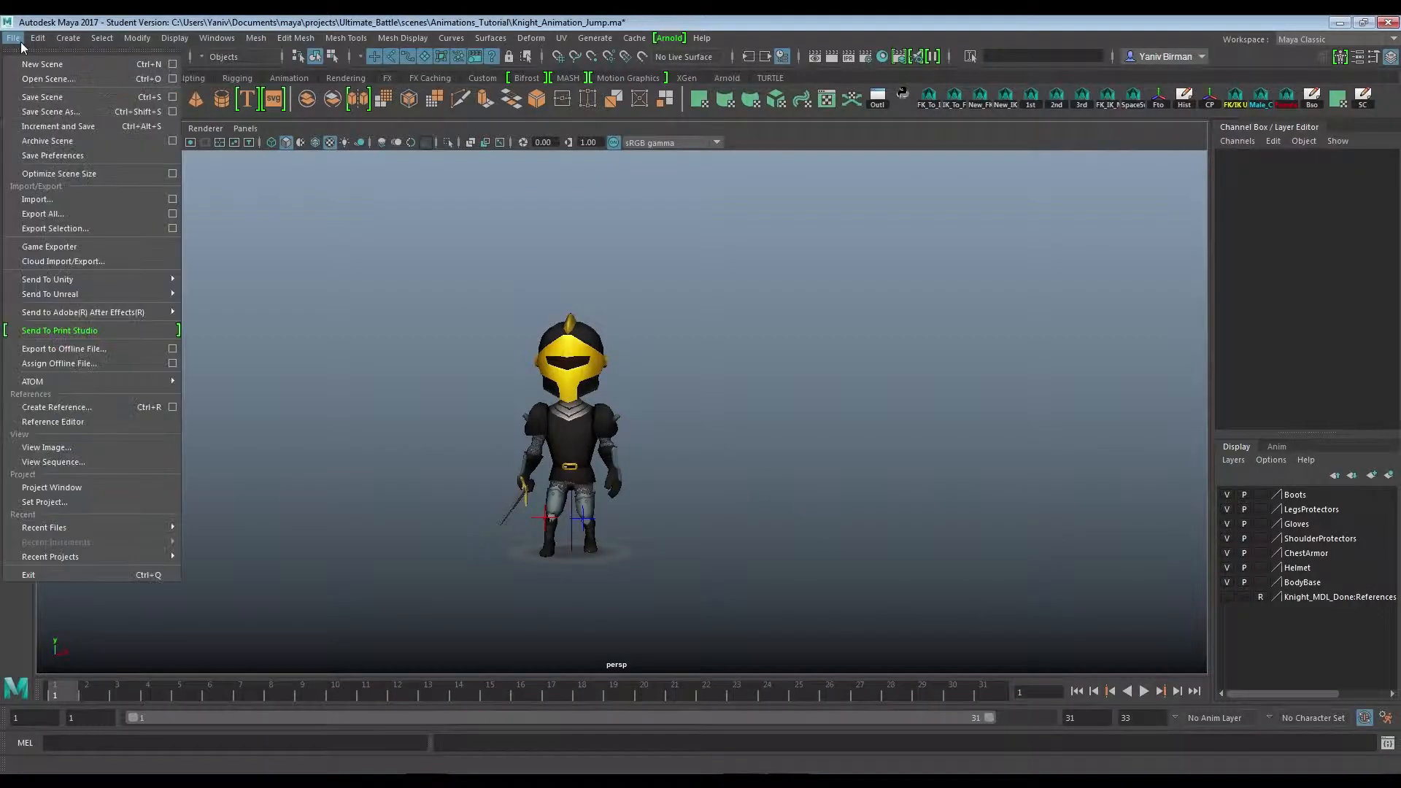
click(65, 116)
click(239, 559)
text(_Export)
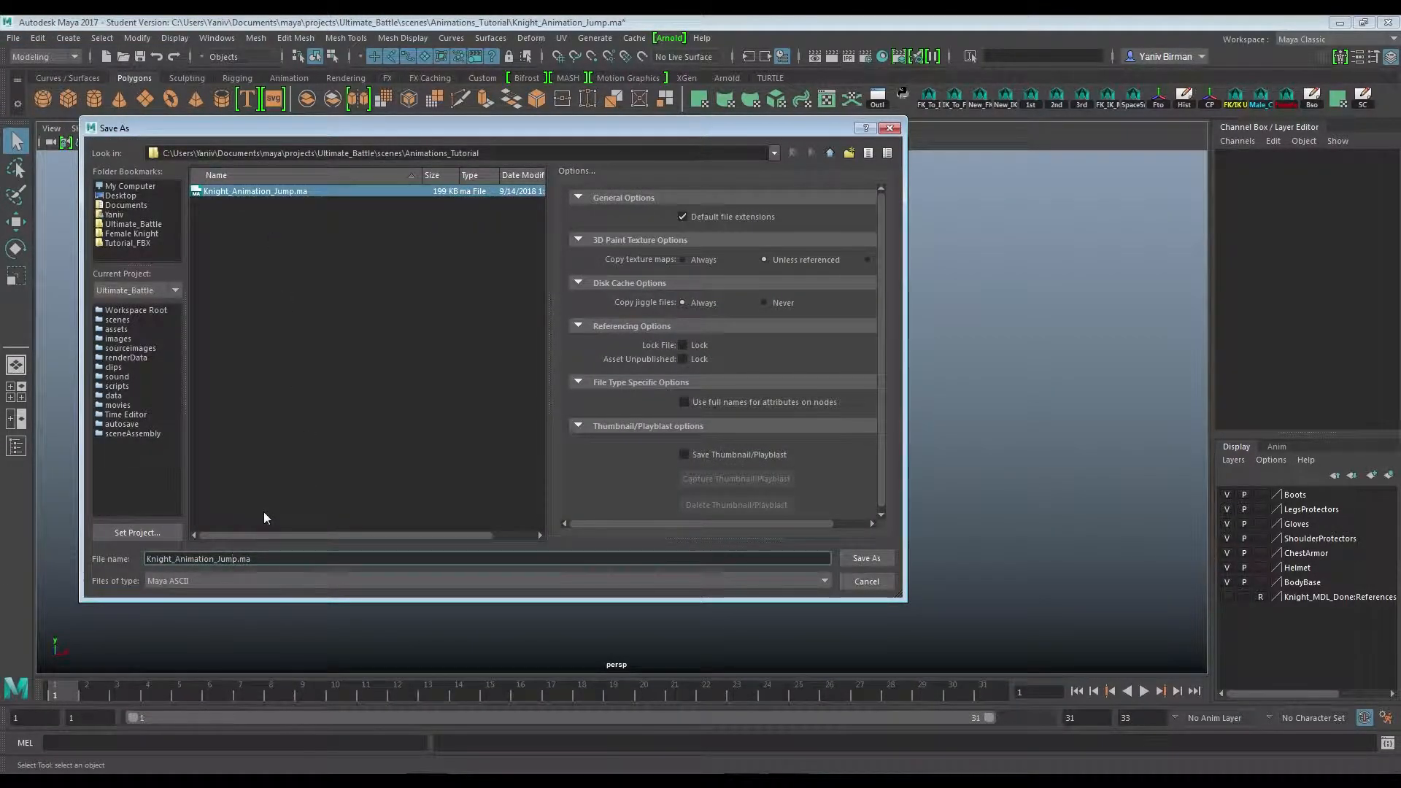
key(Return)
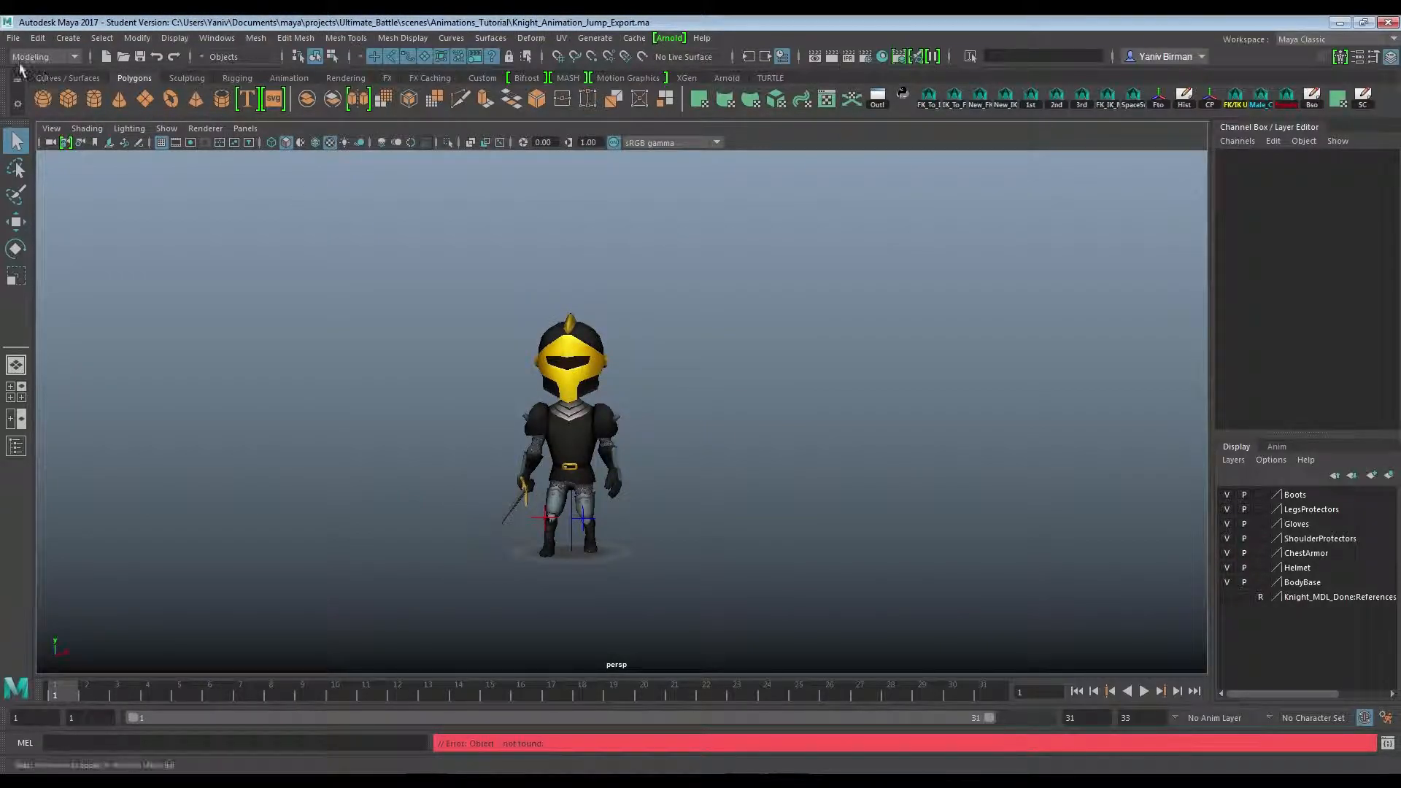
Import the objects from the scene's references, including Knight_MDL.ma, and close the Reference Editor
click(14, 37)
click(73, 422)
click(973, 527)
click(867, 390)
click(918, 429)
click(868, 389)
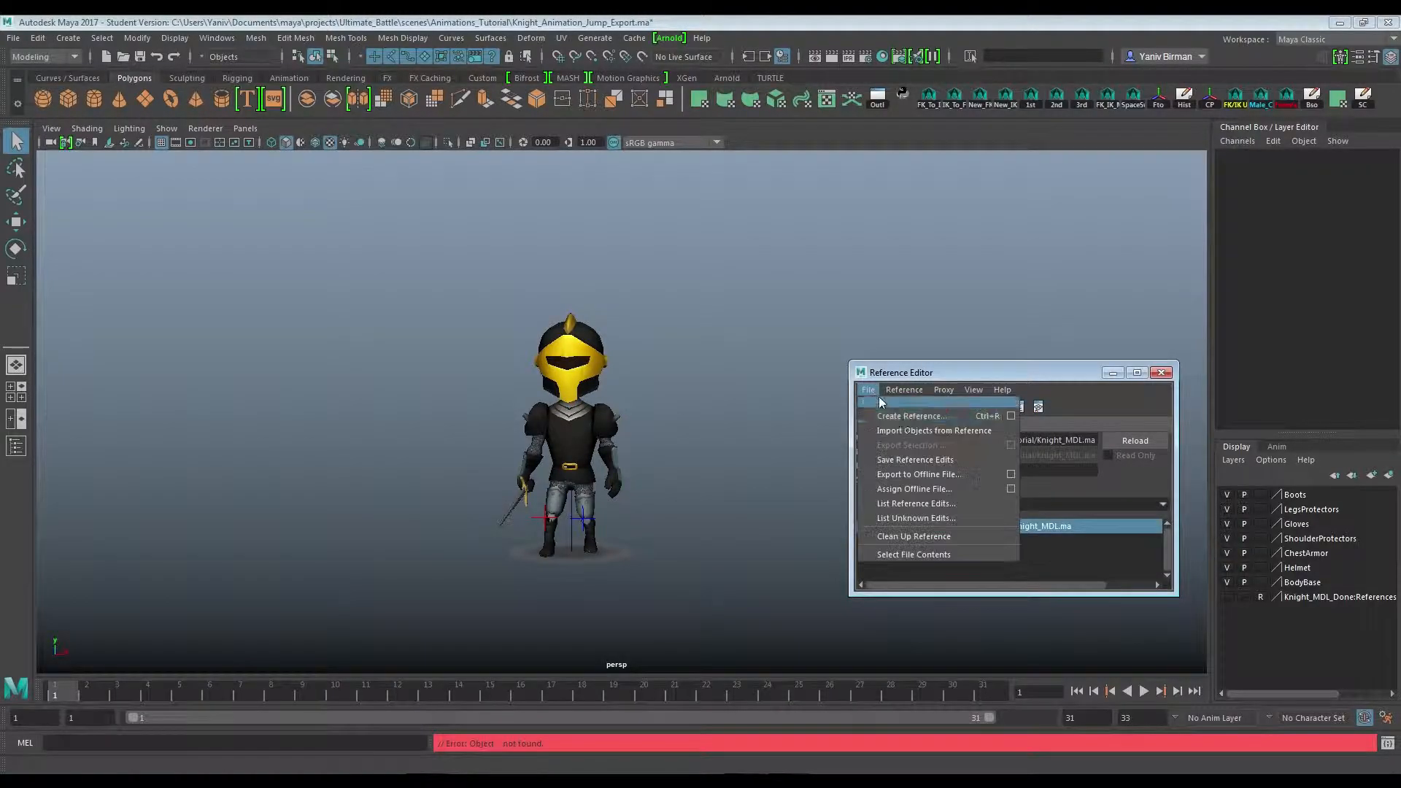
click(915, 427)
click(1162, 374)
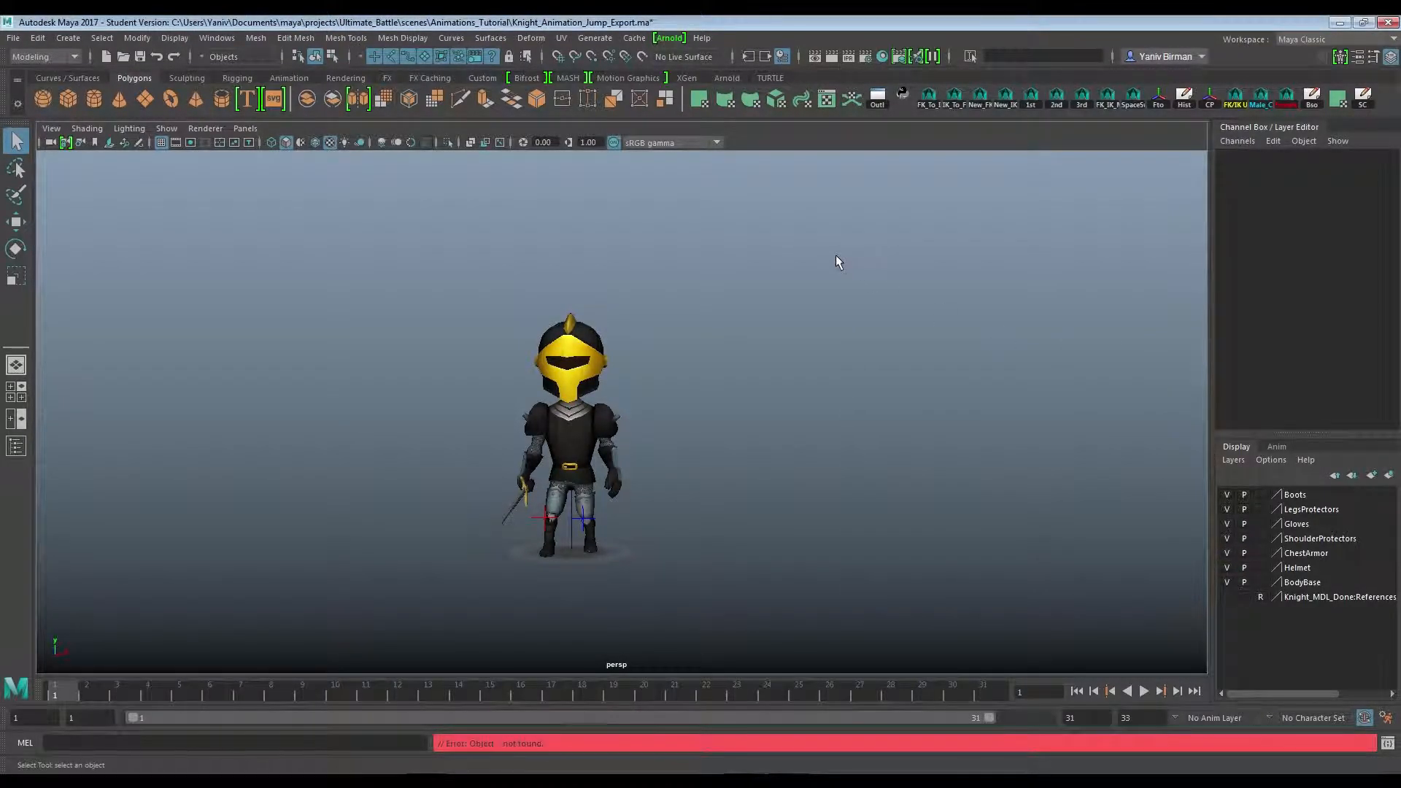
Open the Outliner and select all of the knight's bind joints with the wildcard *bn
click(877, 99)
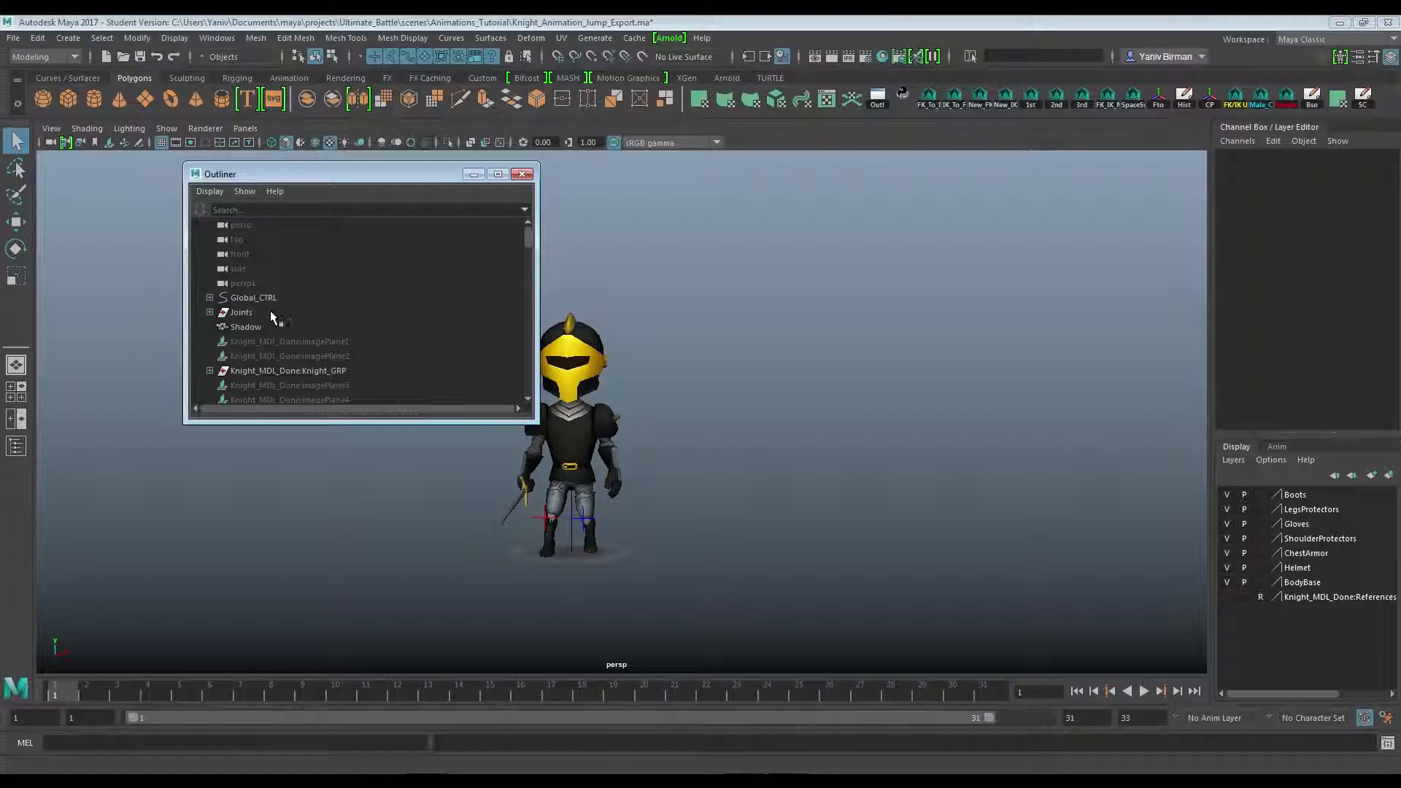
click(1016, 62)
text(*bn)
key(Return)
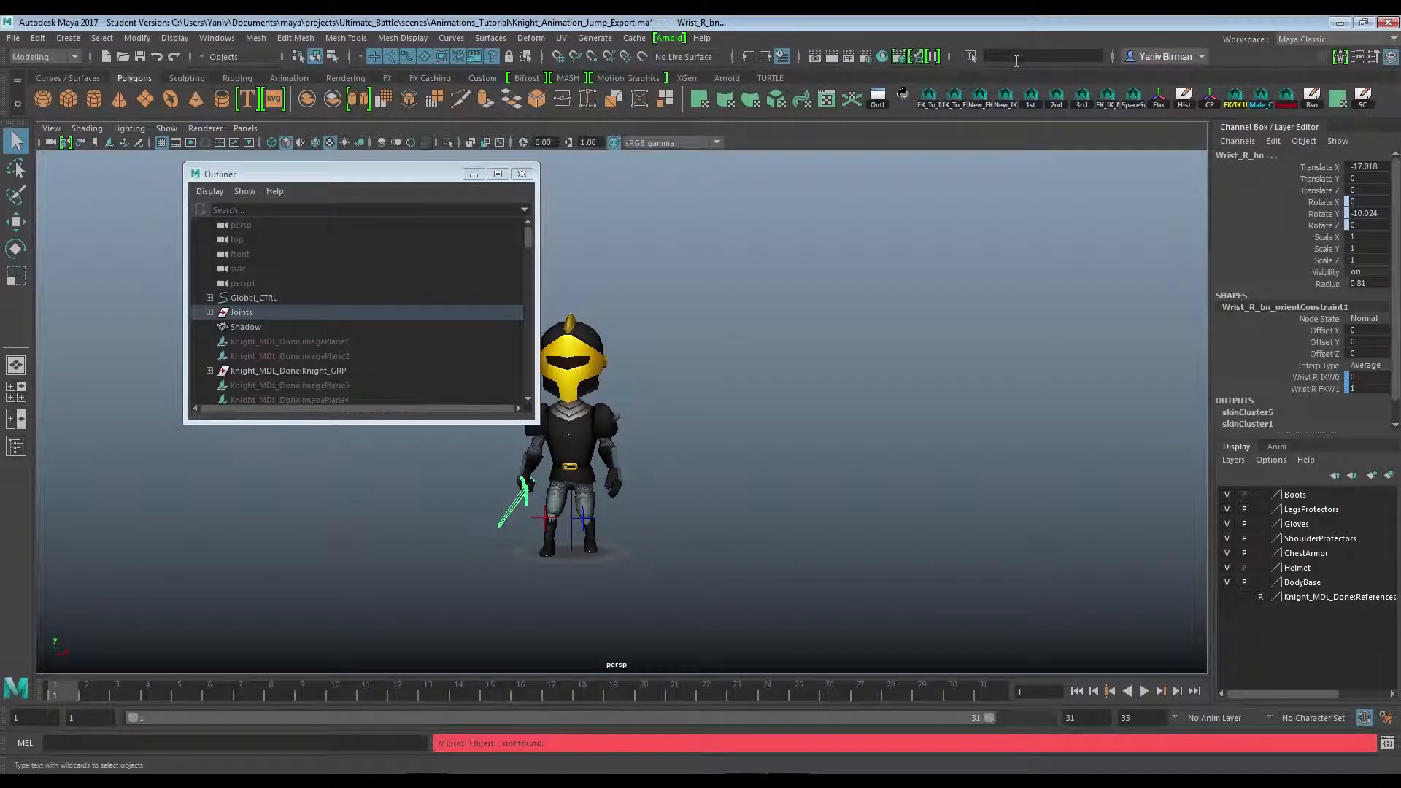
Bake the simulation of the selected bind joints to BaseAnimation over the Time Slider range, sampling by 1
click(37, 38)
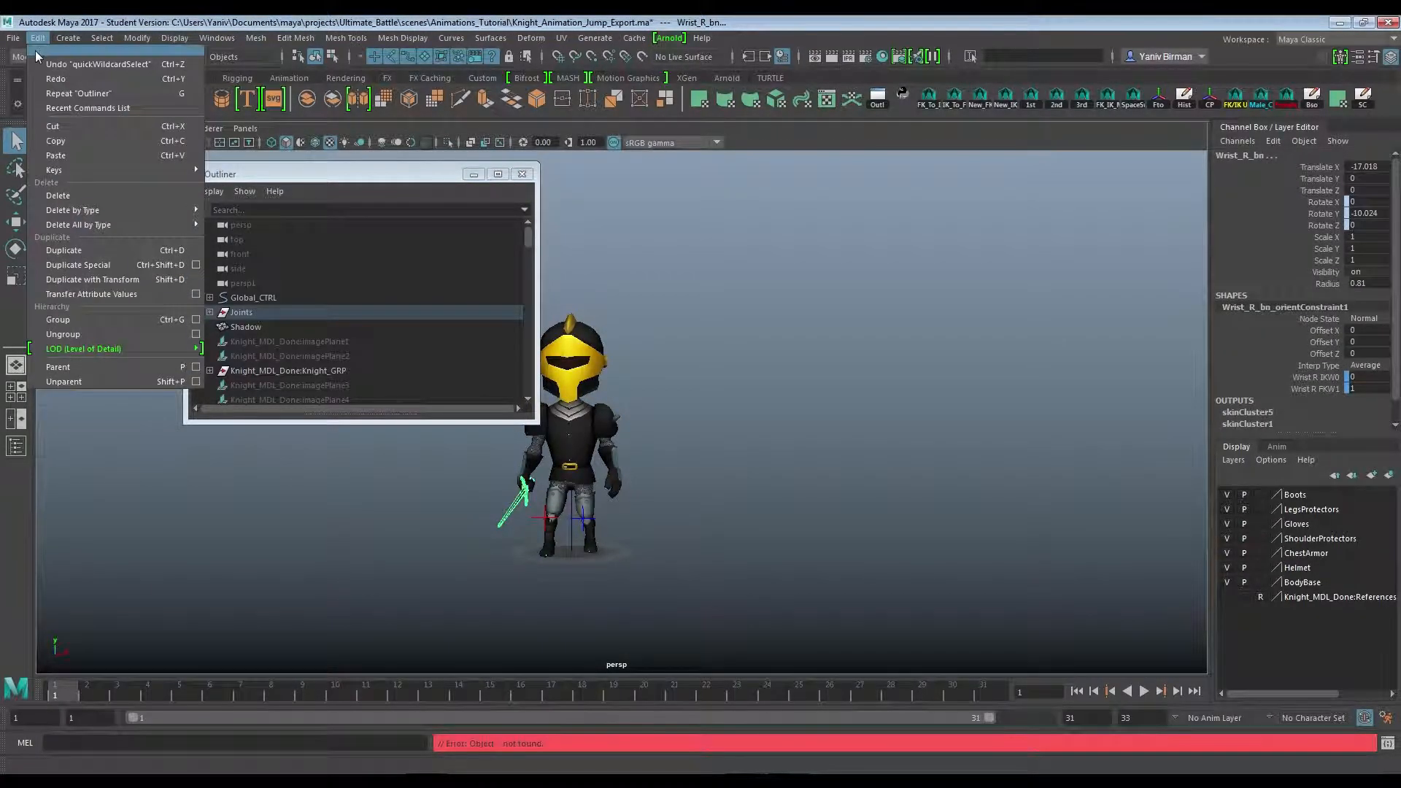
mouse_move(112, 170)
click(303, 270)
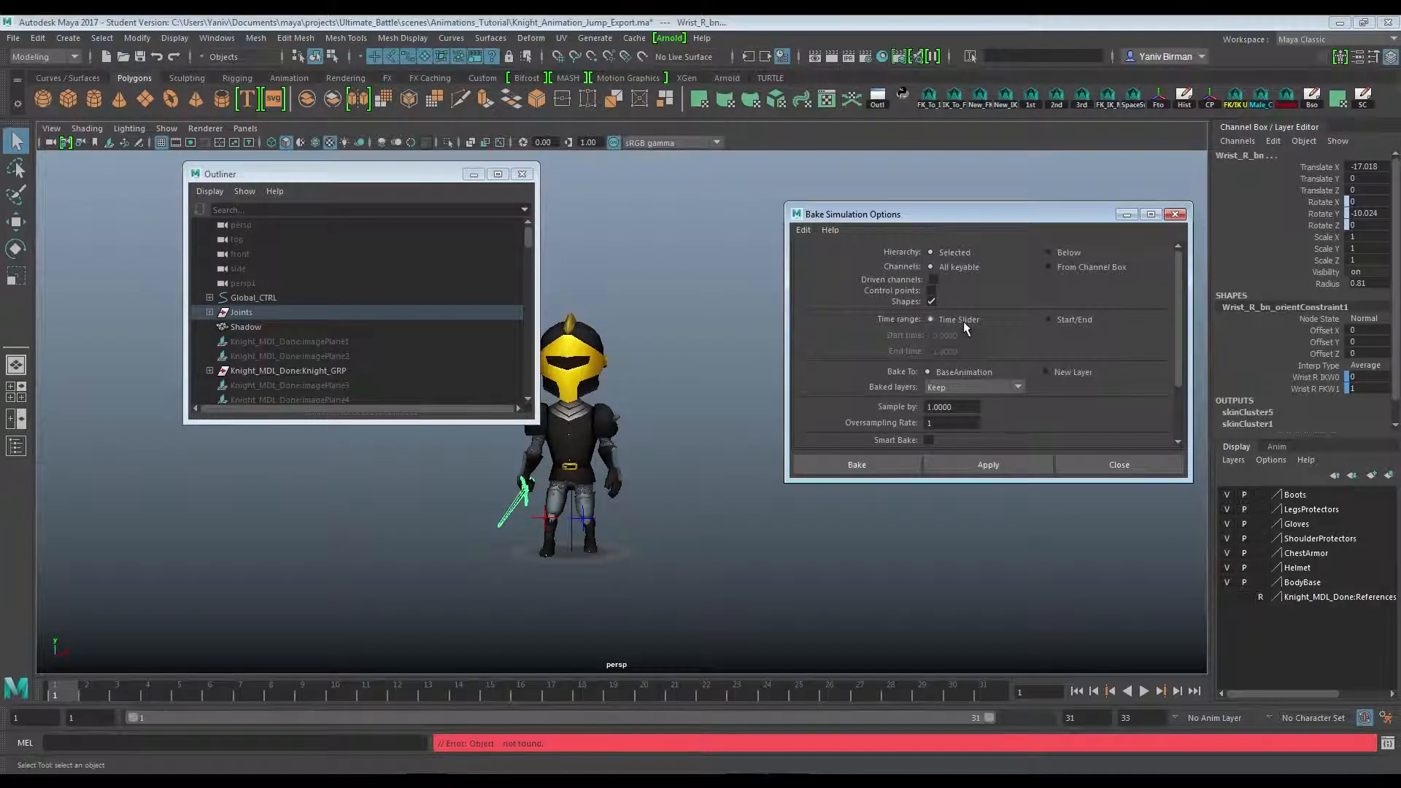
click(856, 464)
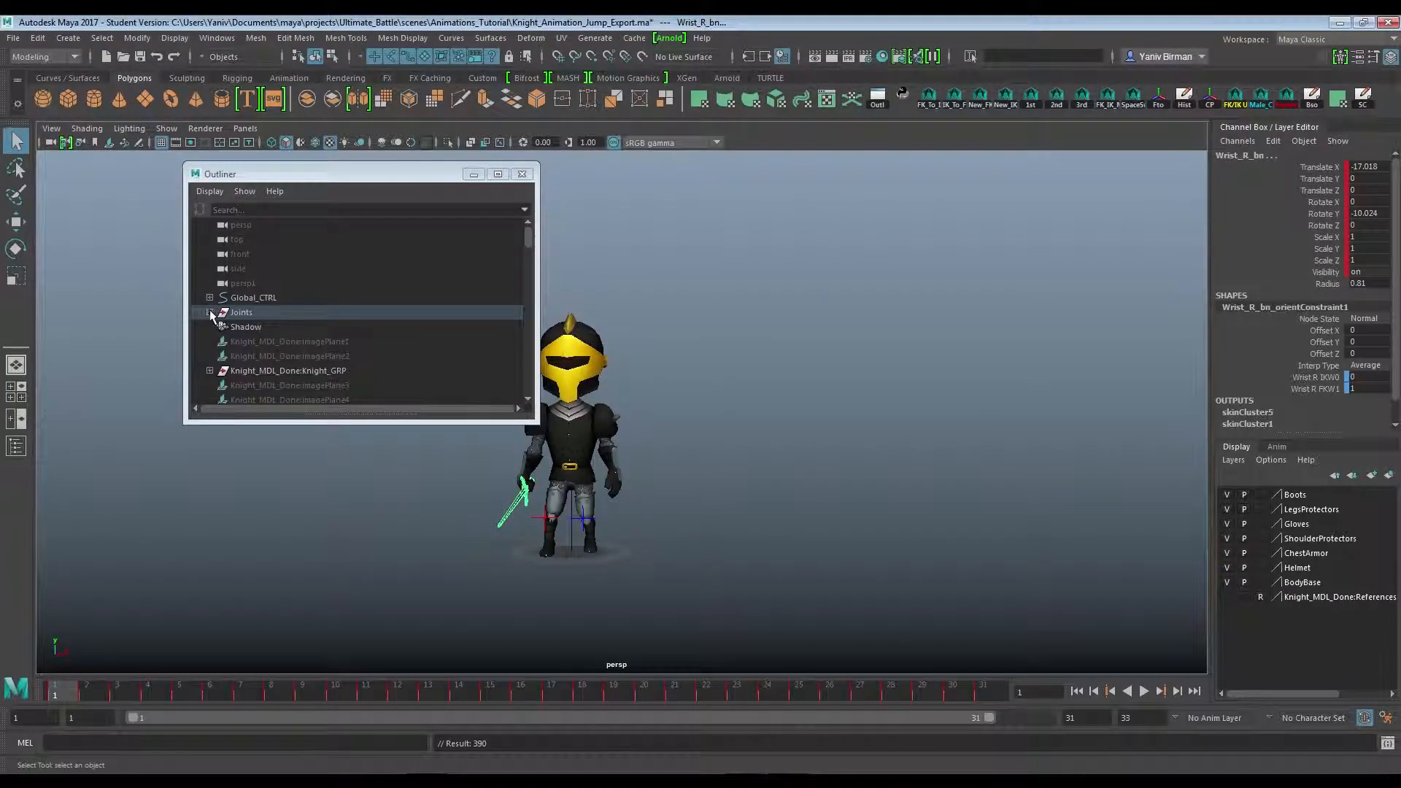
Expand the whole Joints hierarchy, delete the unneeded nodes under it, and collapse the group again
shift+click(210, 312)
scroll(268, 369, down, 3)
mouse_move(274, 356)
mouse_down()
mouse_move(273, 297)
mouse_move(271, 316)
mouse_up()
key(Delete)
click(235, 239)
click(245, 269)
key(Delete)
click(210, 312)
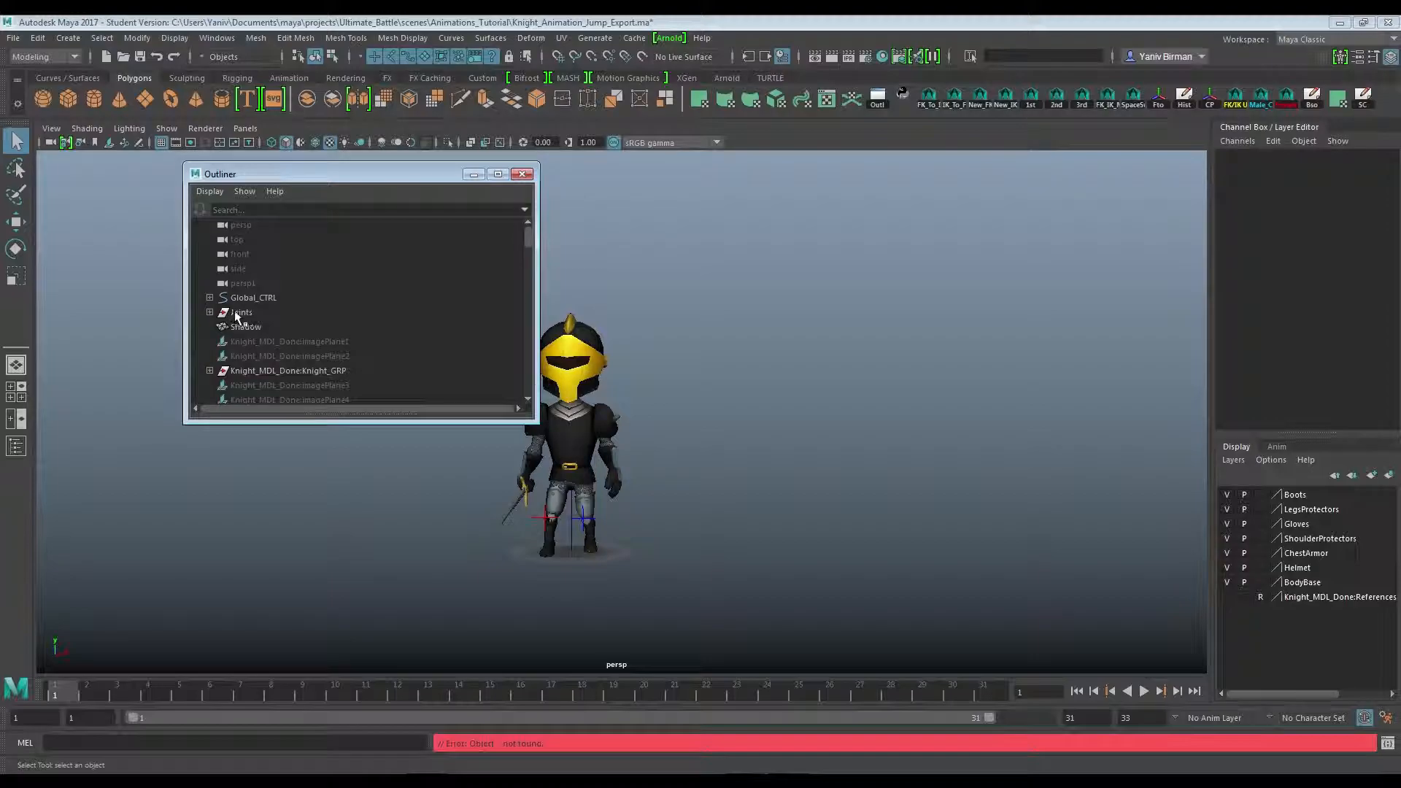
click(240, 313)
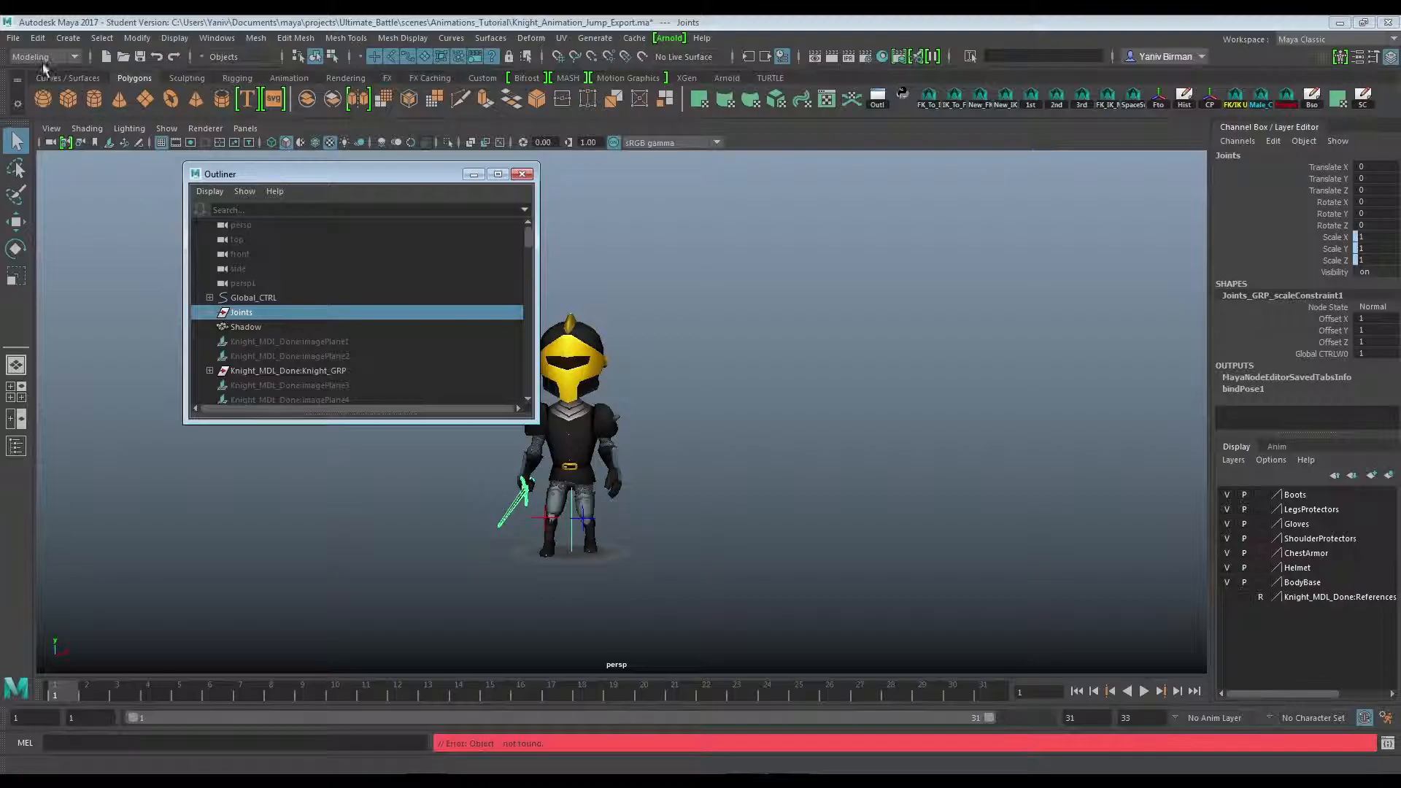
click(11, 39)
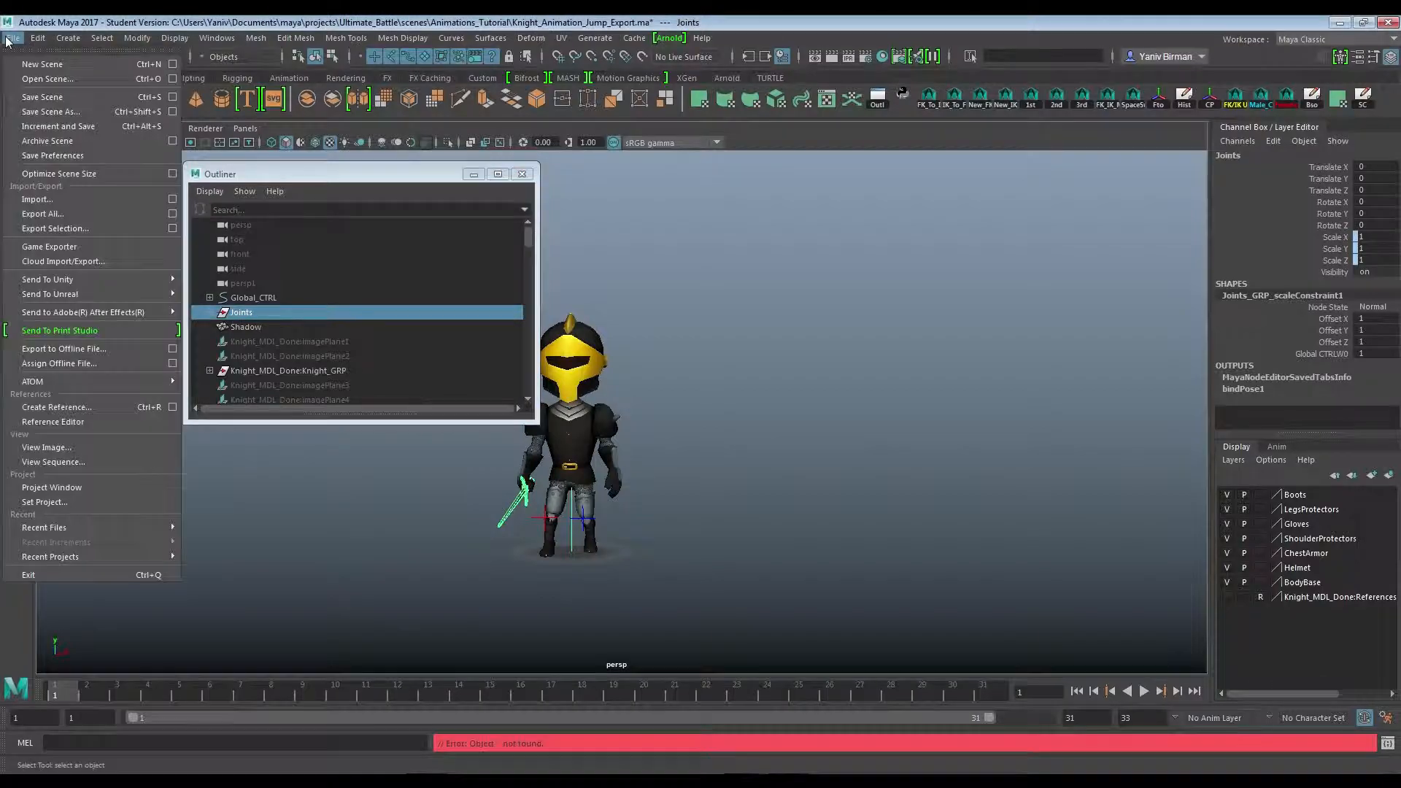
click(79, 228)
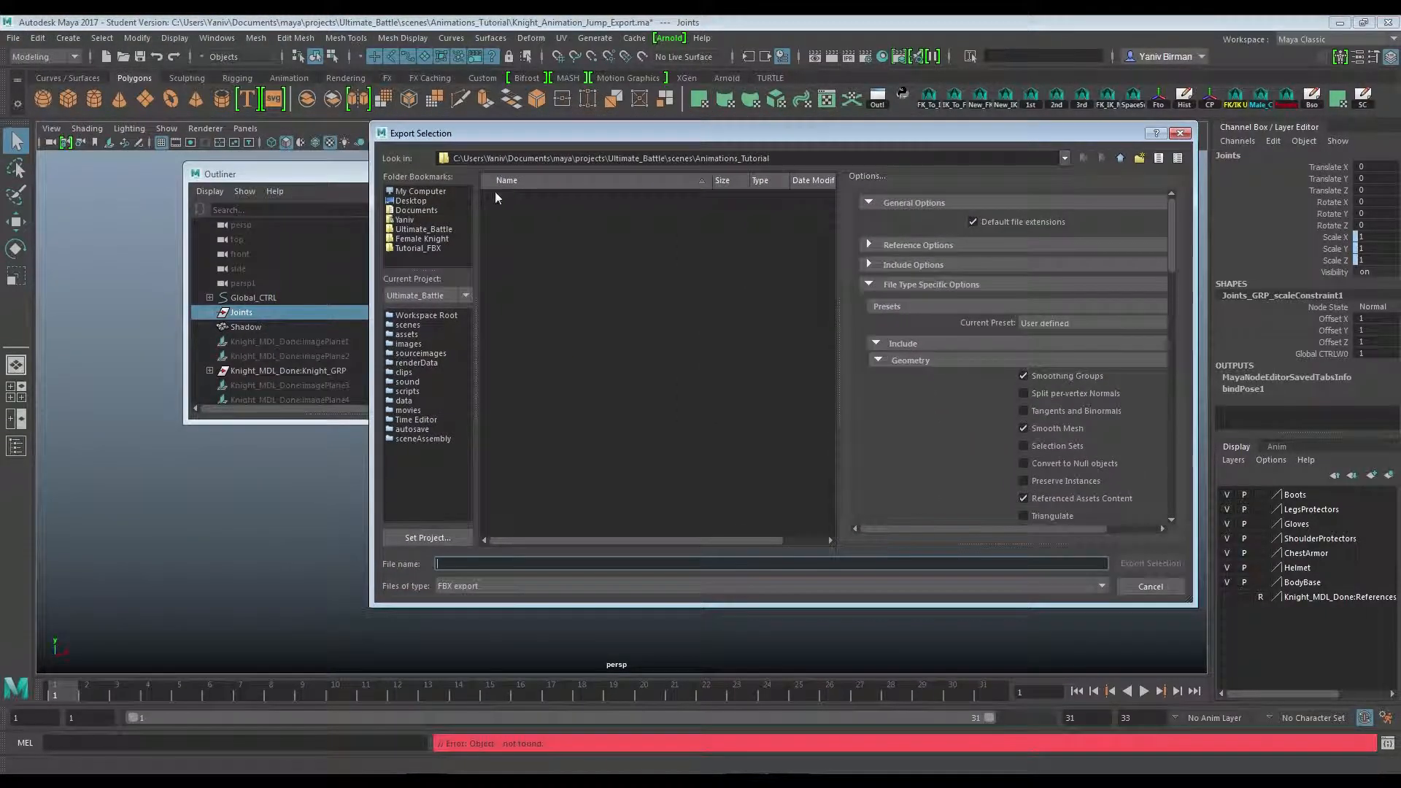
click(416, 248)
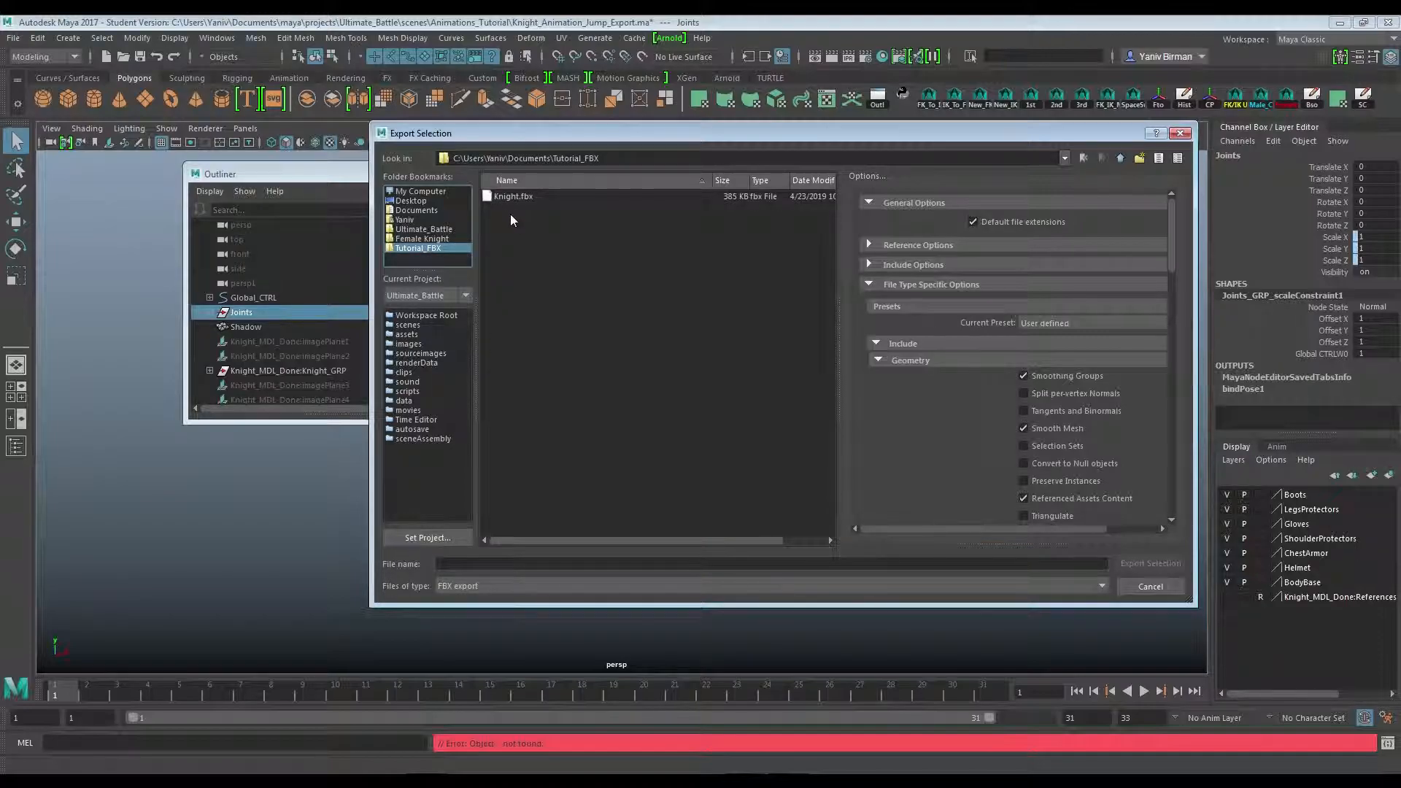
click(514, 195)
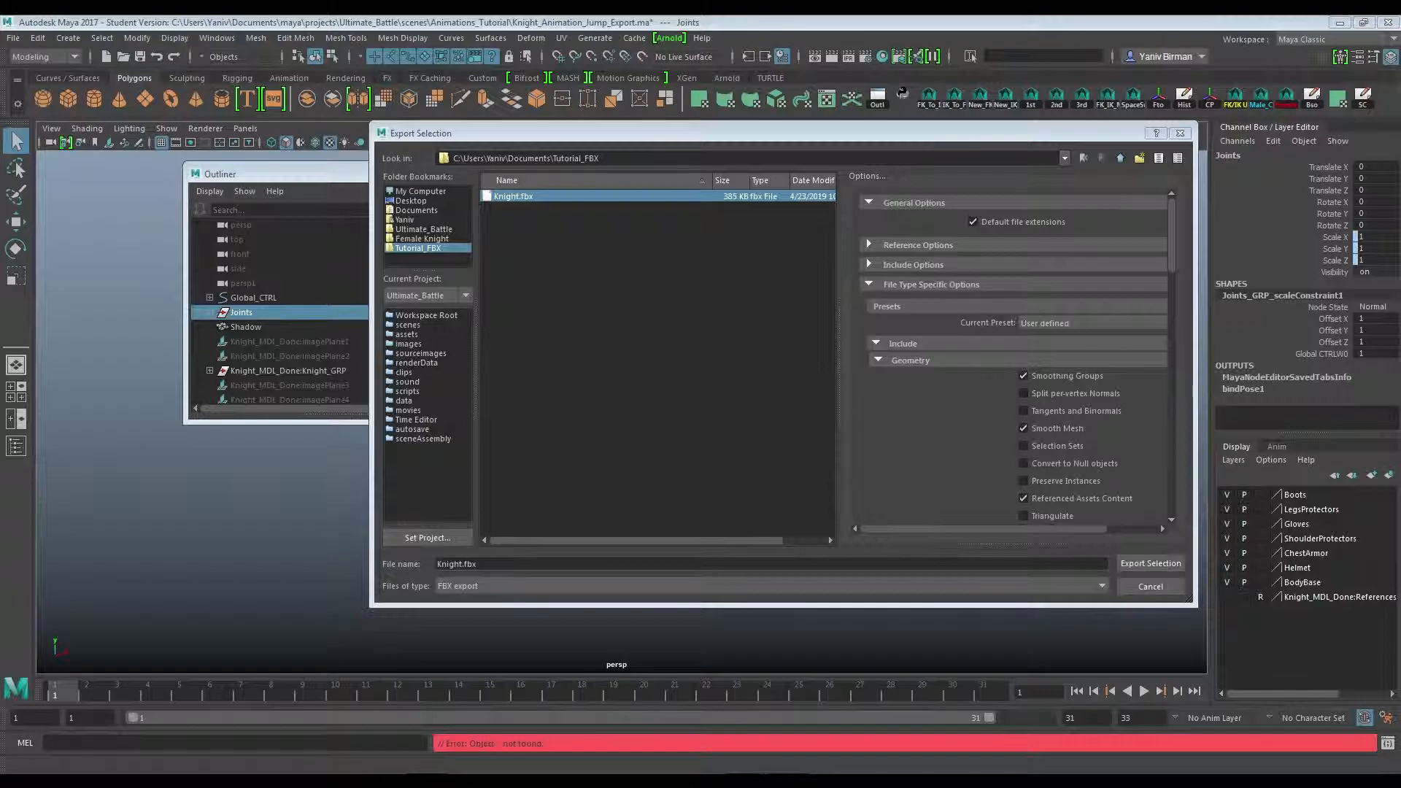
click(465, 564)
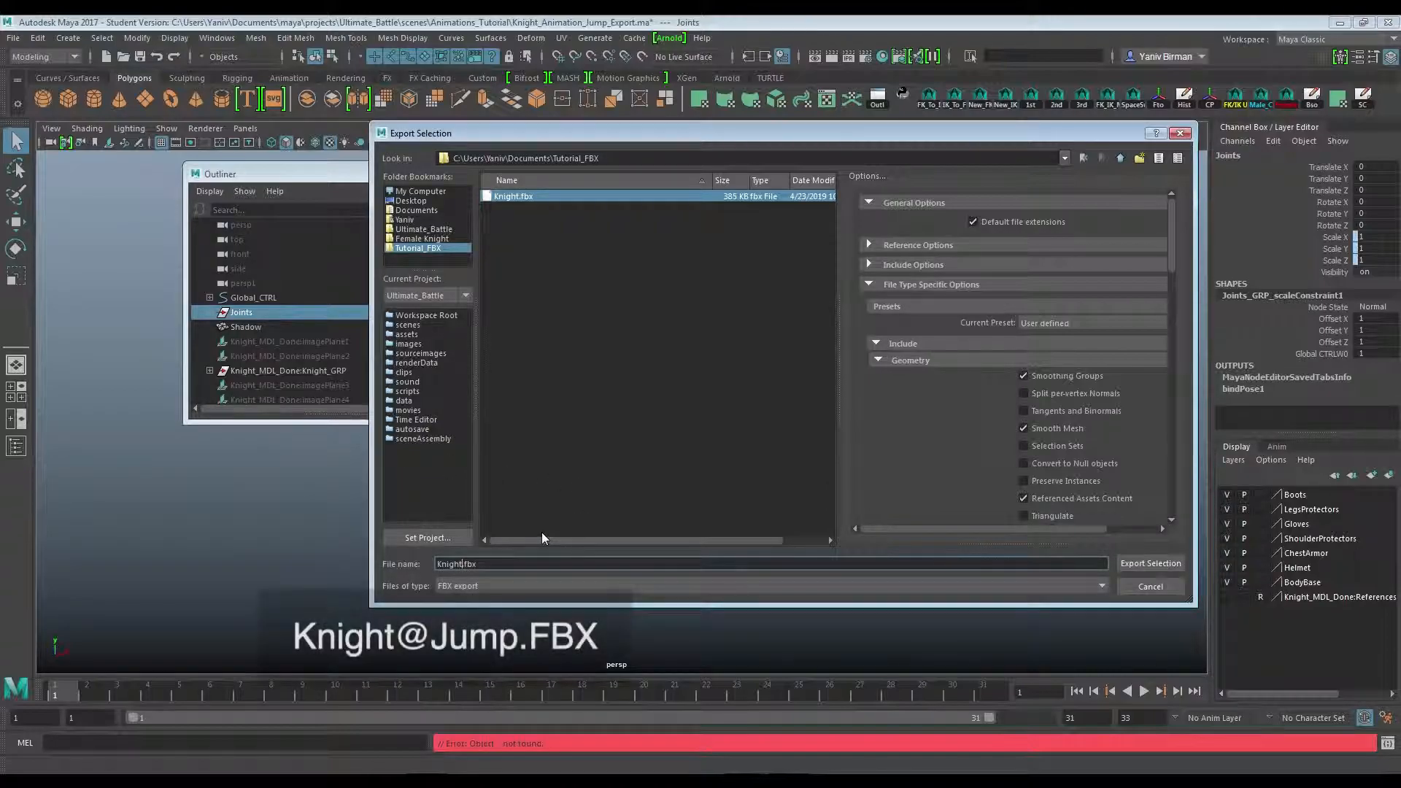
text(@Jump)
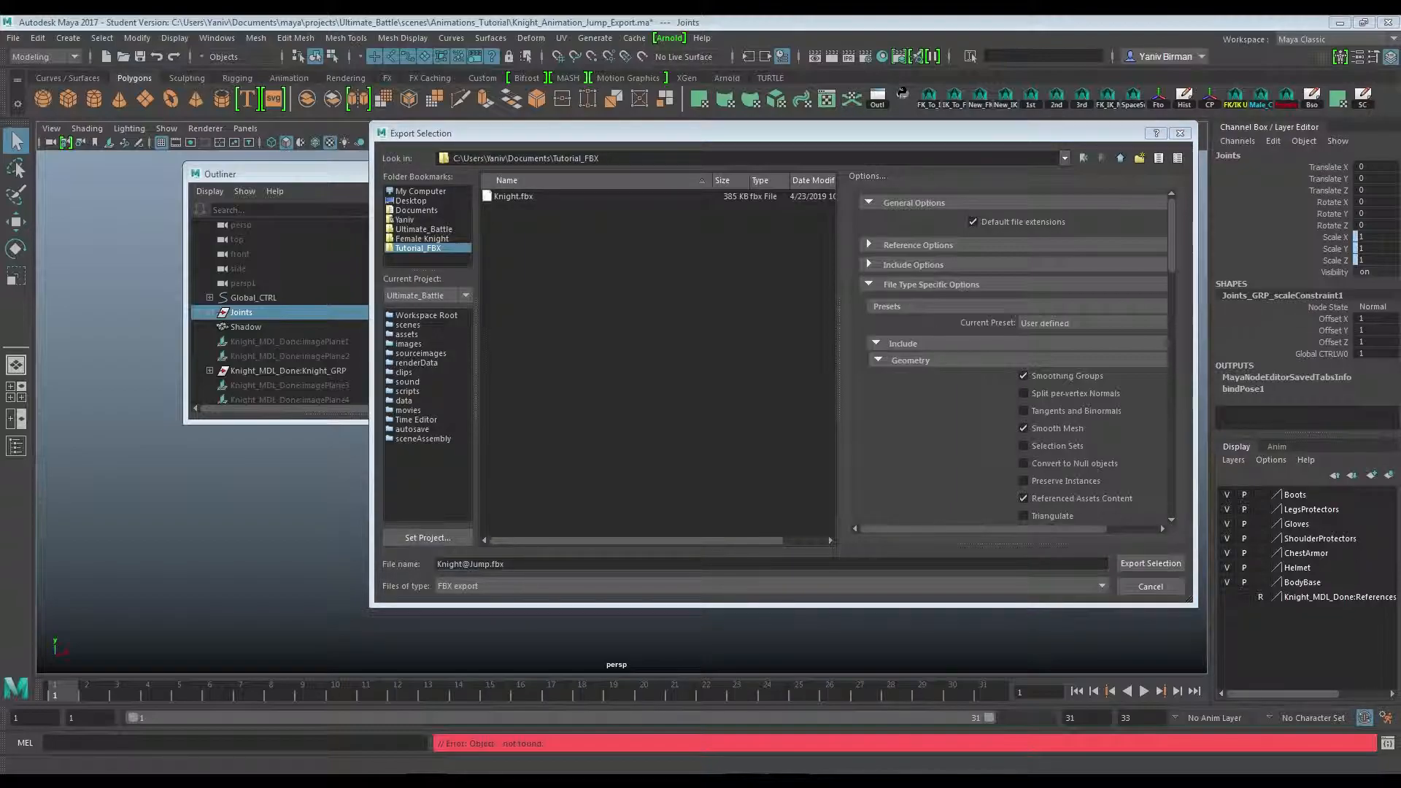
Turn on Animation in the FBX options, review the remaining settings, export the selection and close the Outliner
click(946, 414)
scroll(955, 387, down, 3)
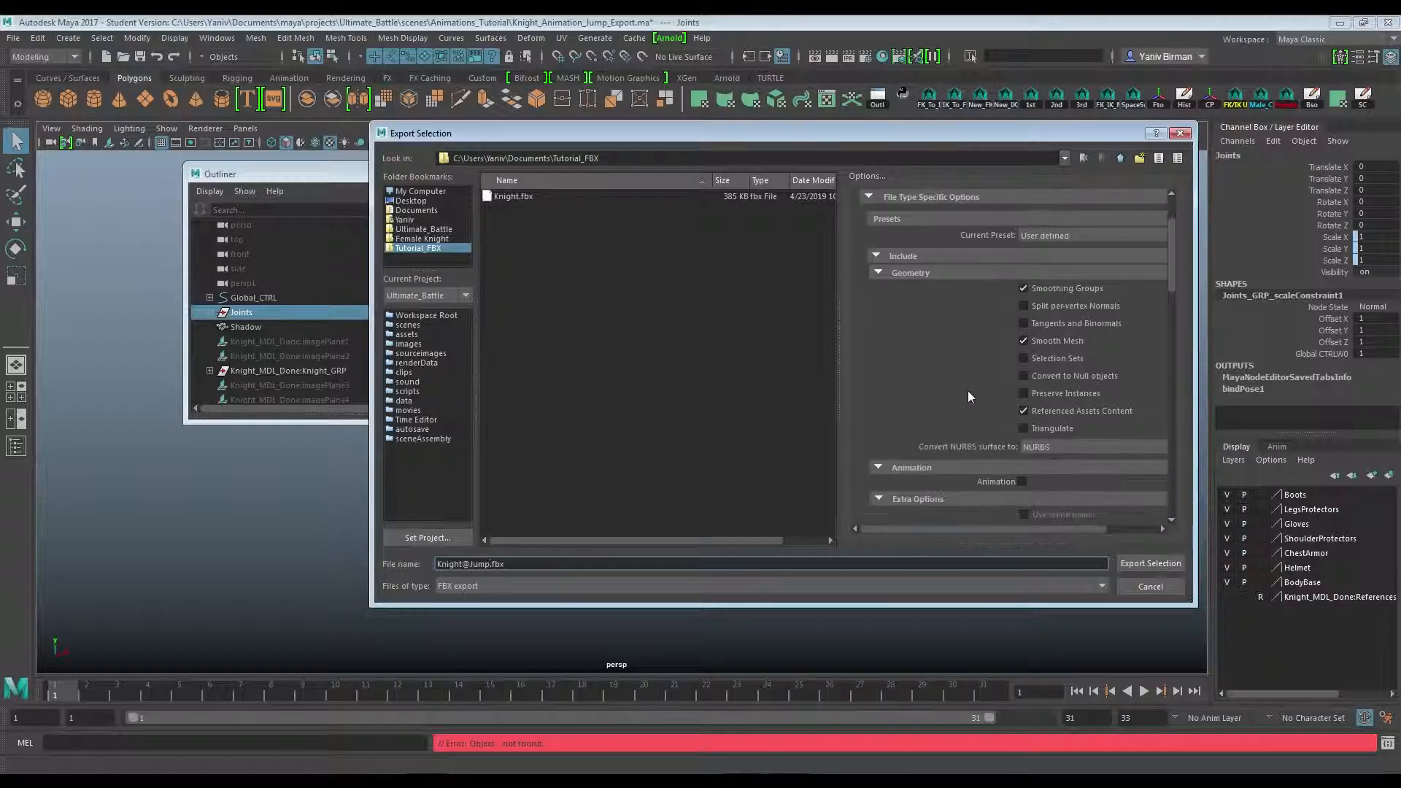
scroll(954, 351, down, 4)
click(1022, 350)
scroll(969, 349, down, 3)
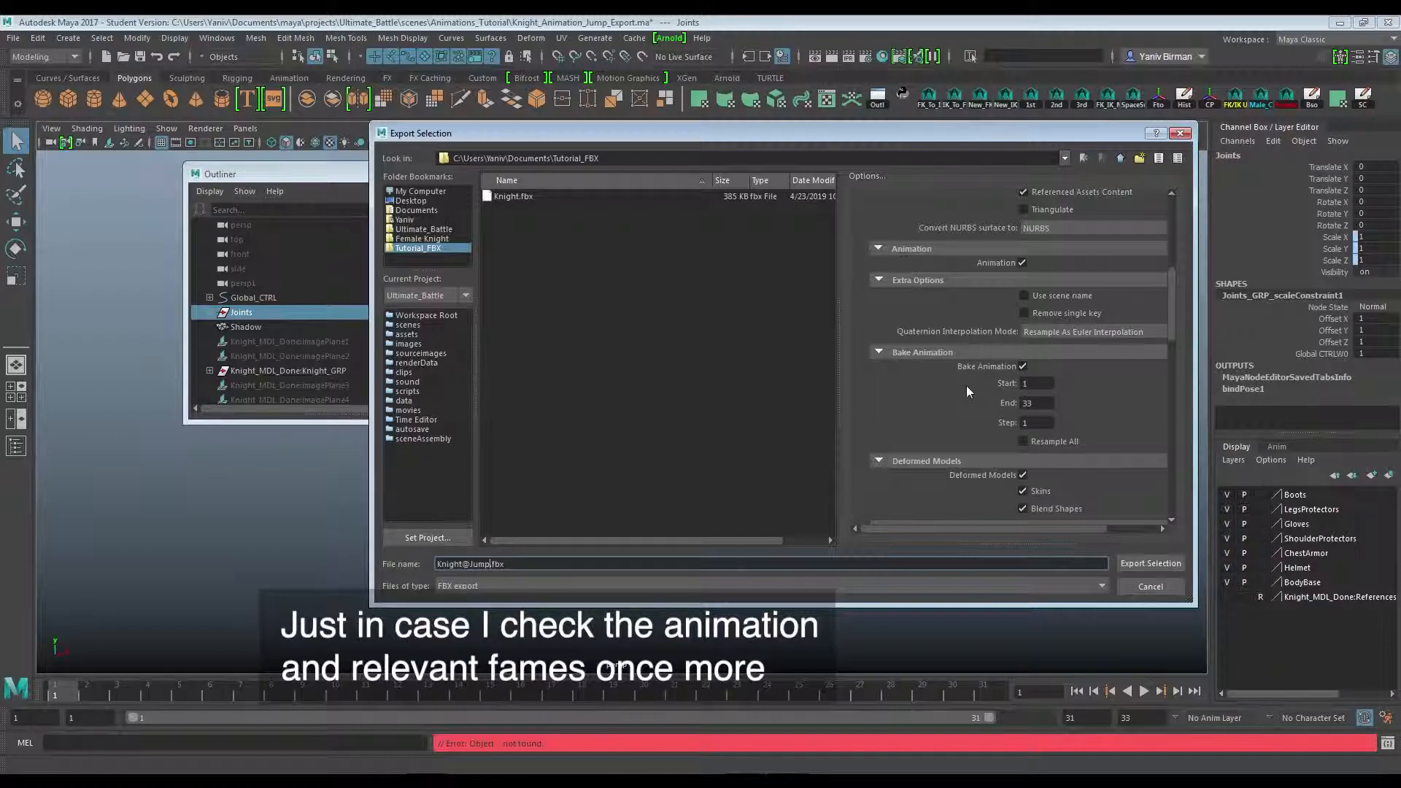
scroll(966, 387, down, 1)
scroll(966, 390, down, 15)
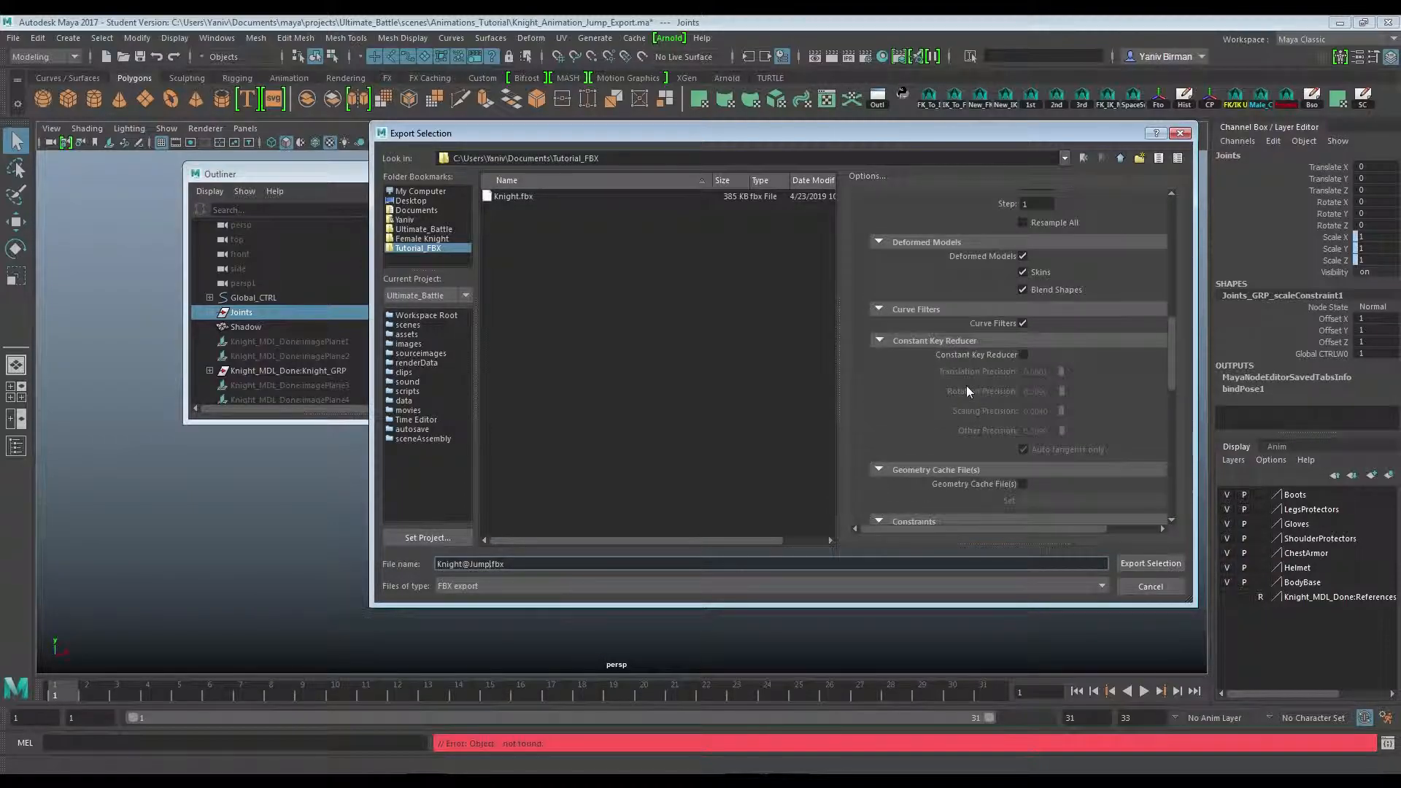
scroll(966, 385, down, 4)
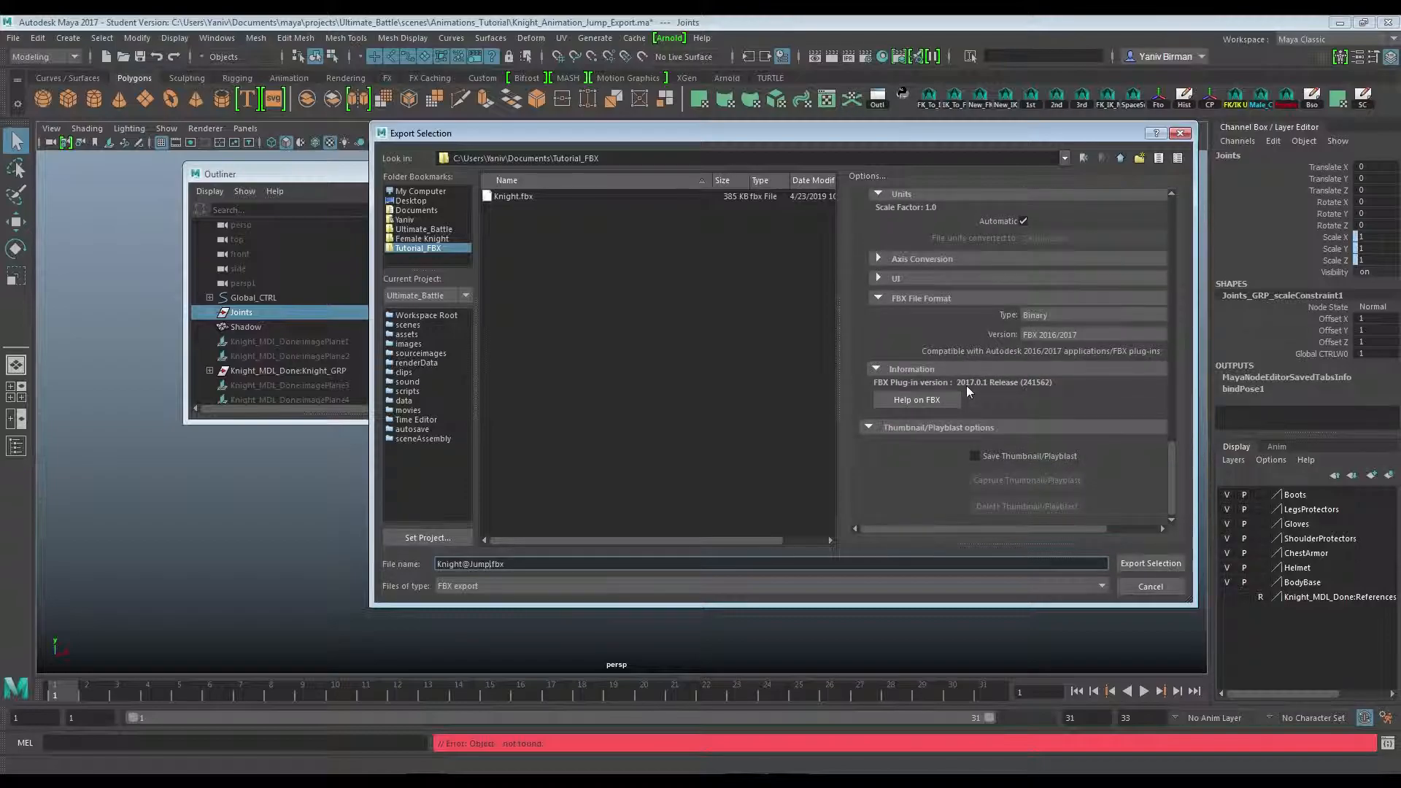
click(1145, 563)
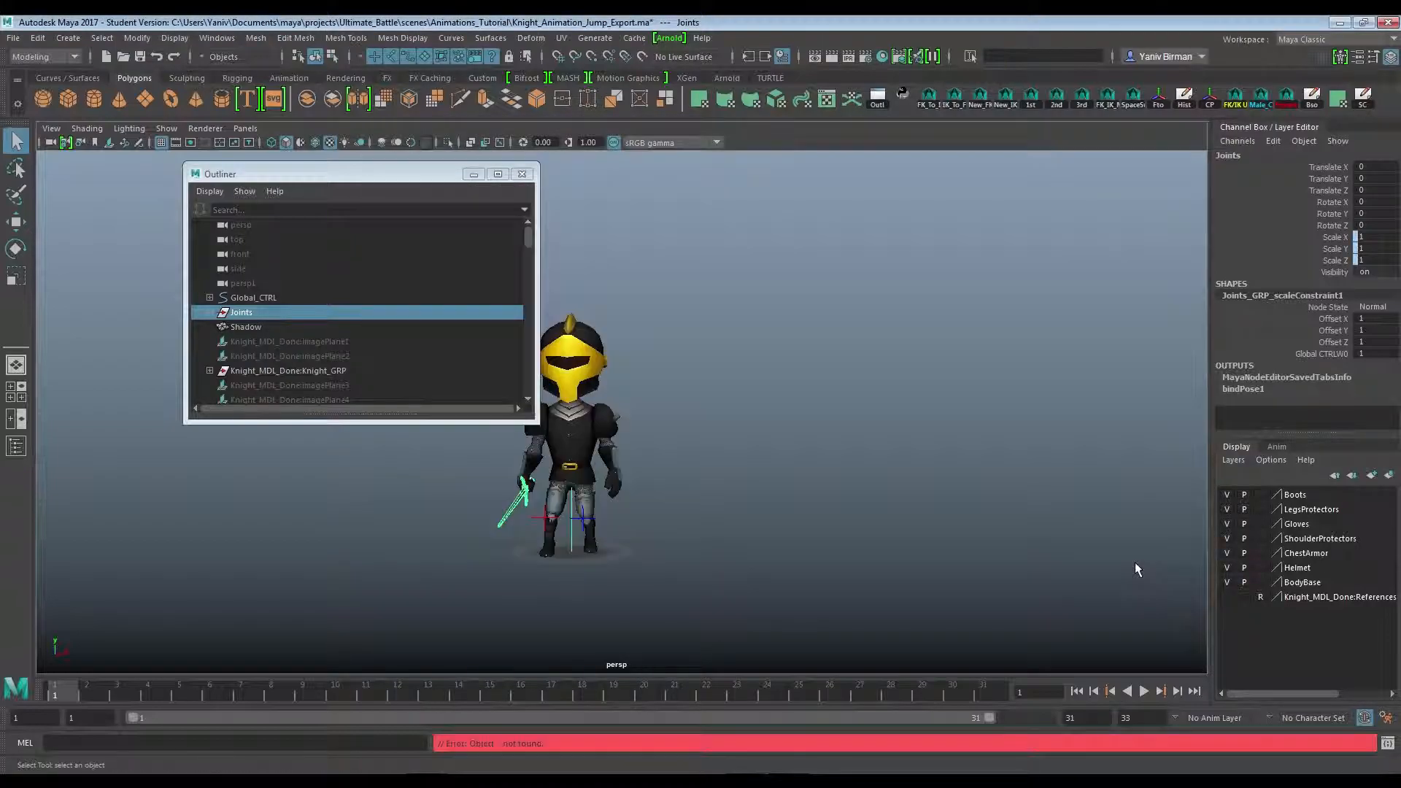
click(523, 175)
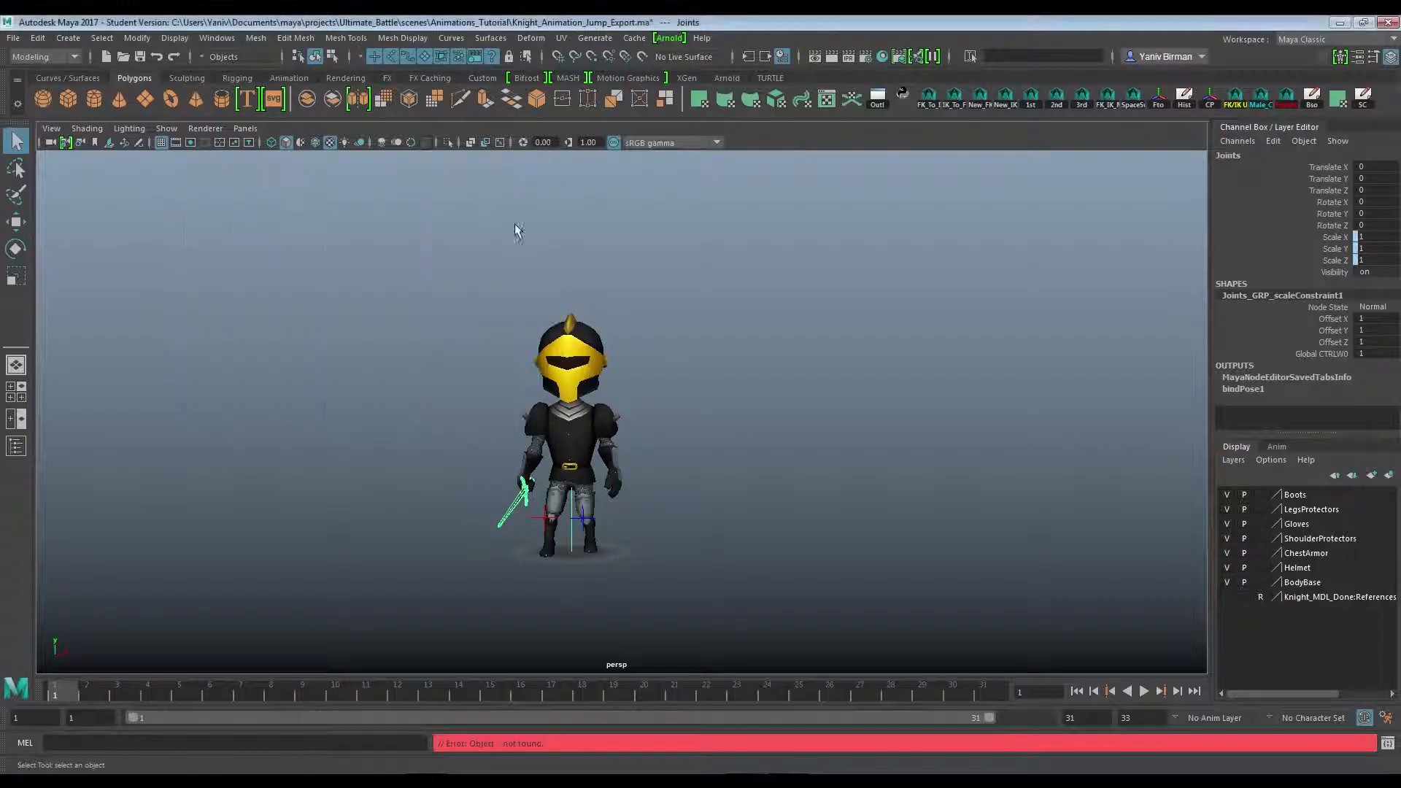